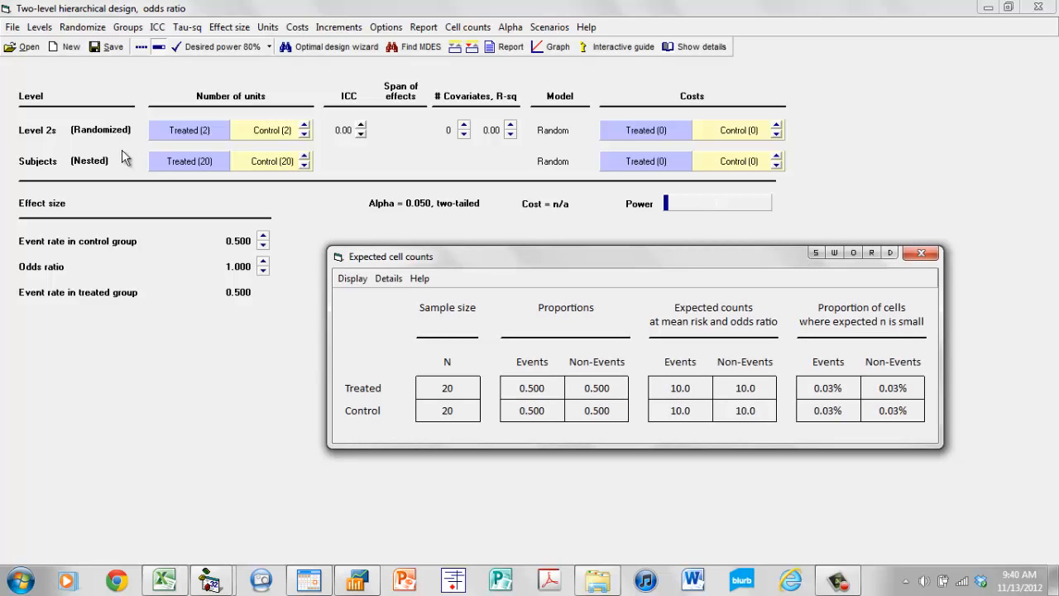
Rename the cluster level as Schools and the individual level as Students
click(30, 137)
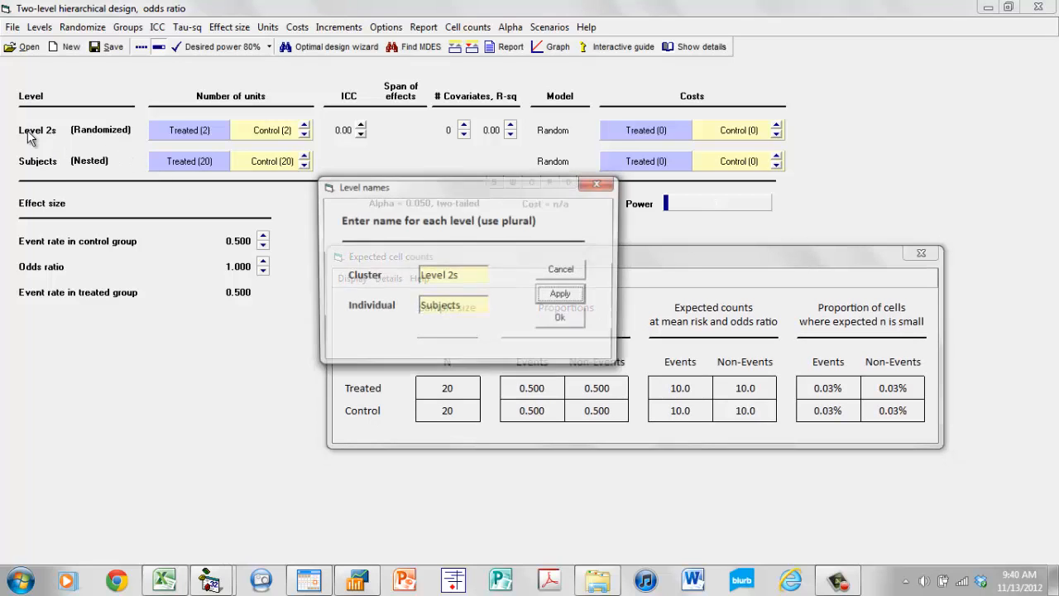
click(480, 280)
text(Schools)
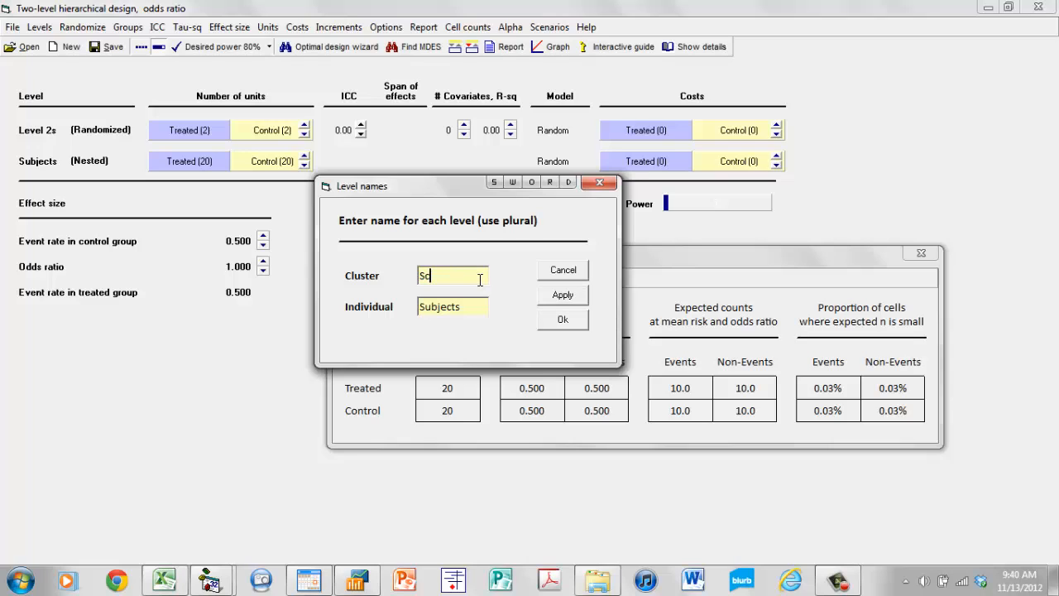
click(480, 307)
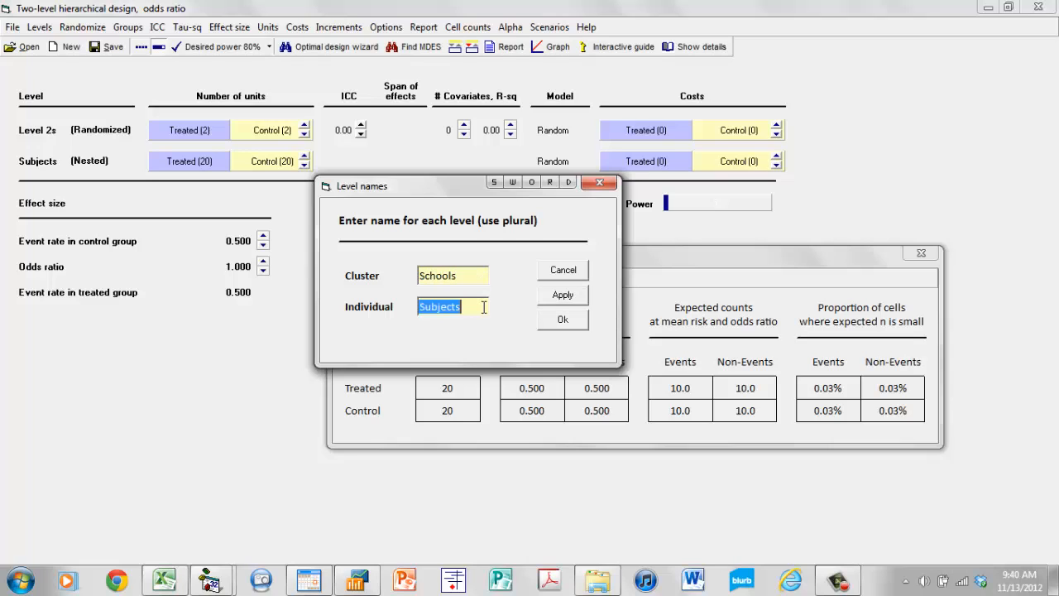
text(Students)
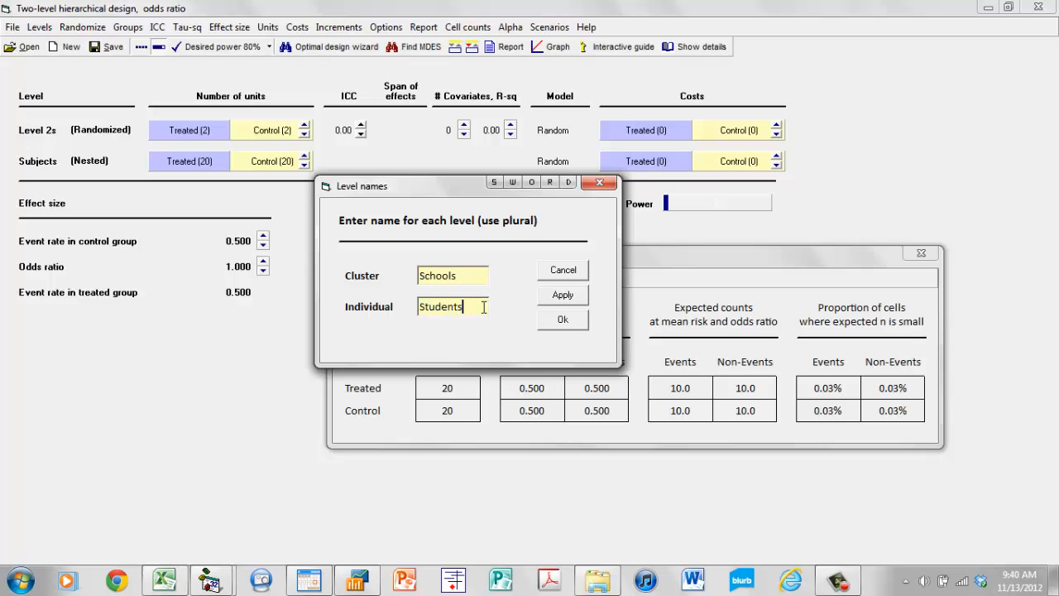
click(562, 319)
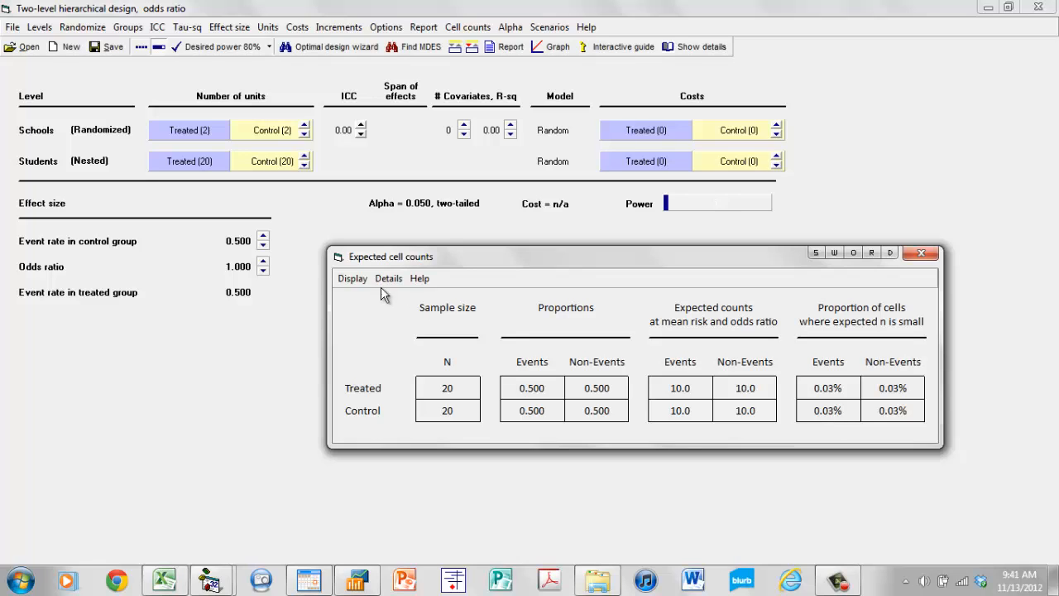
Try a control-group event rate of 0.490 and return it to 0.500
click(263, 248)
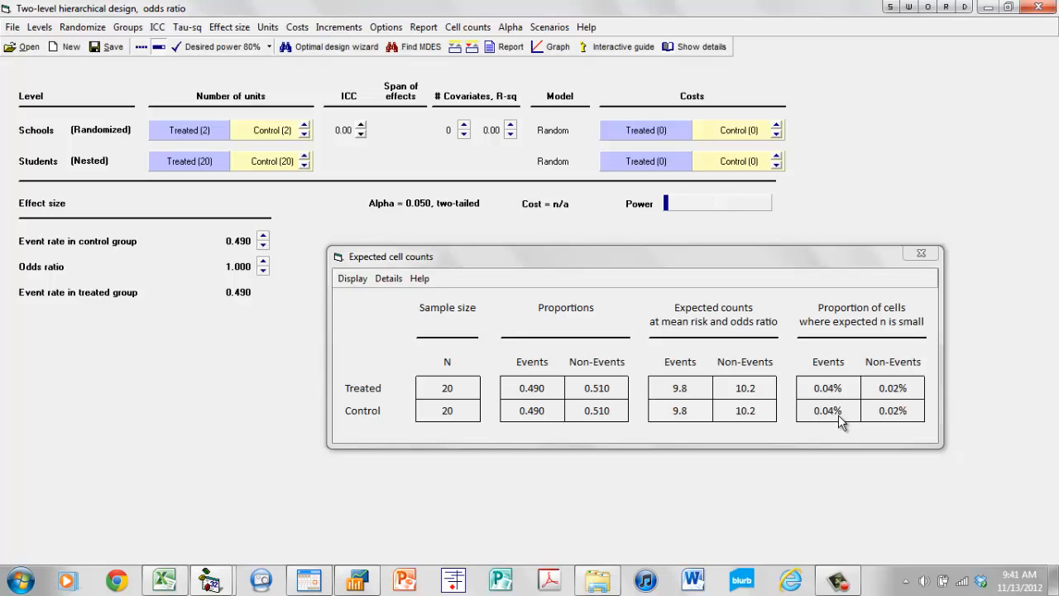
click(263, 247)
click(264, 237)
Set the prevalence increment to 0.1 and lower the control-group event rate to 0.200
right_click(264, 245)
click(274, 247)
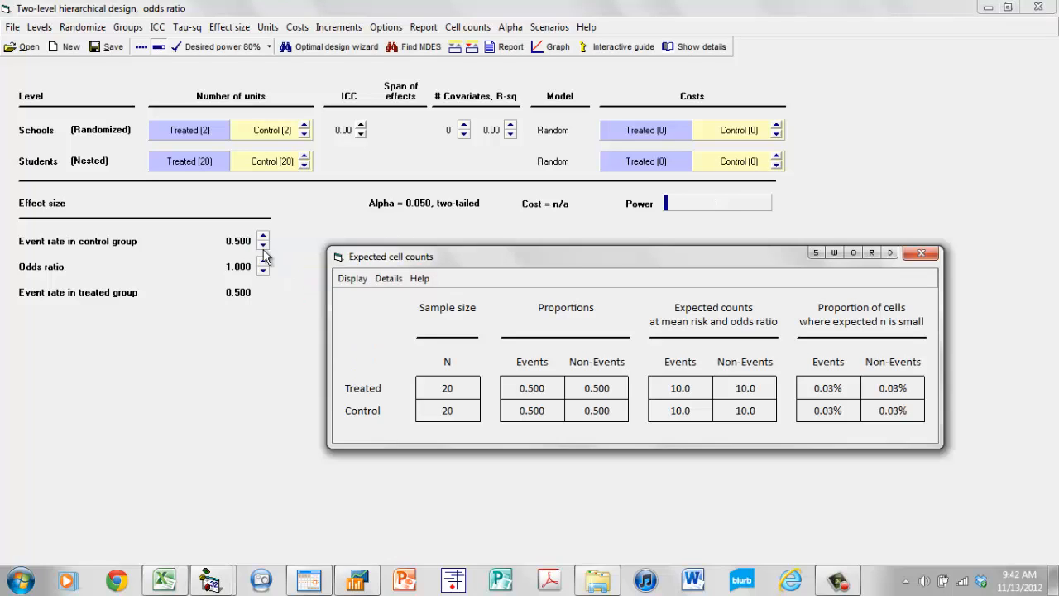
click(263, 247)
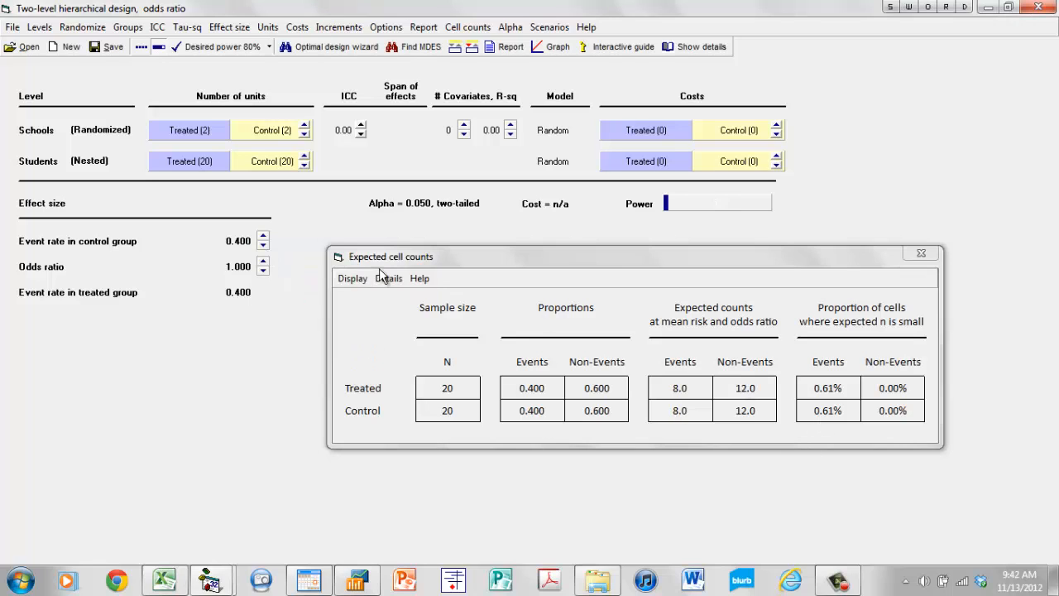
click(263, 246)
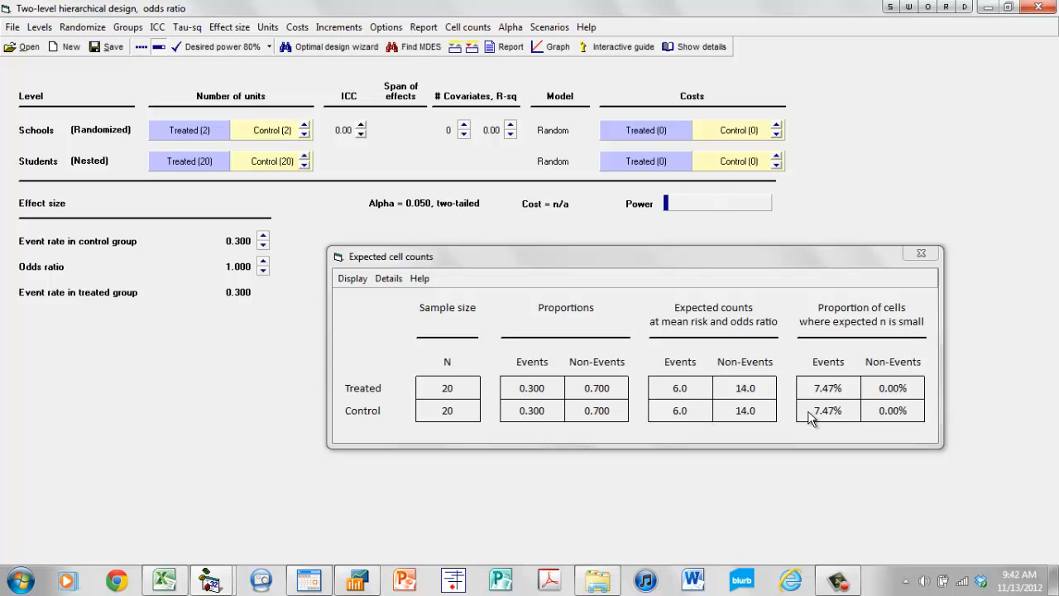
click(263, 247)
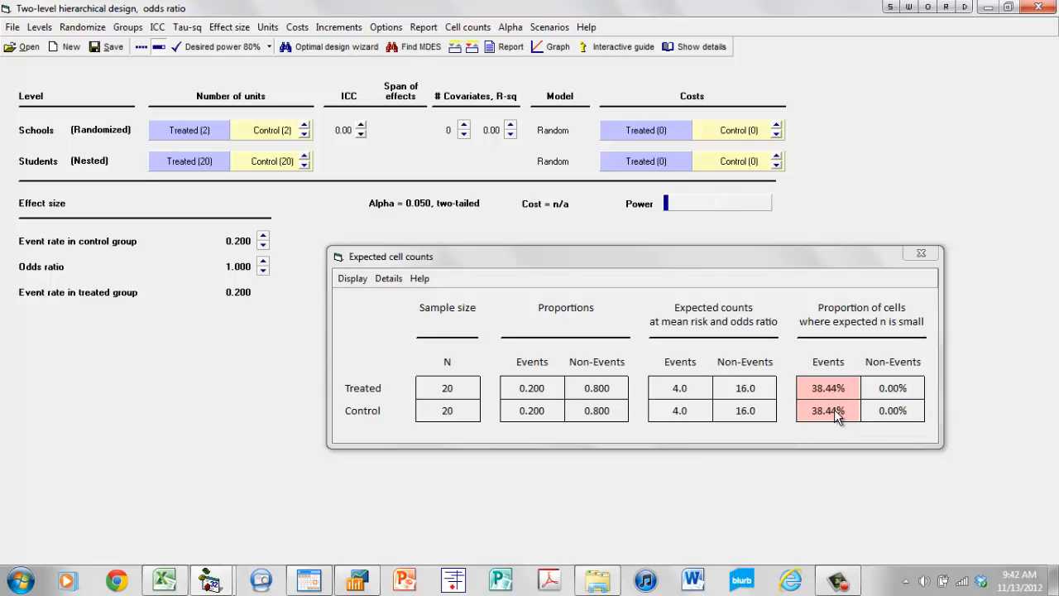
Change the prevalence increment to 0.01 and bring the control-group event rate down to 0.180
right_click(243, 242)
click(281, 268)
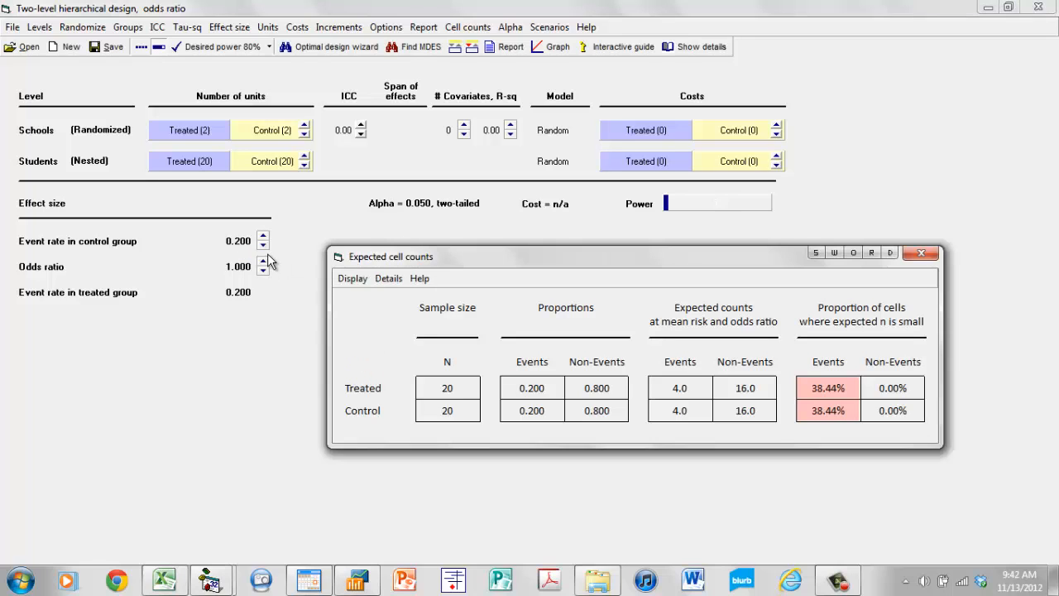
click(262, 247)
click(262, 247)
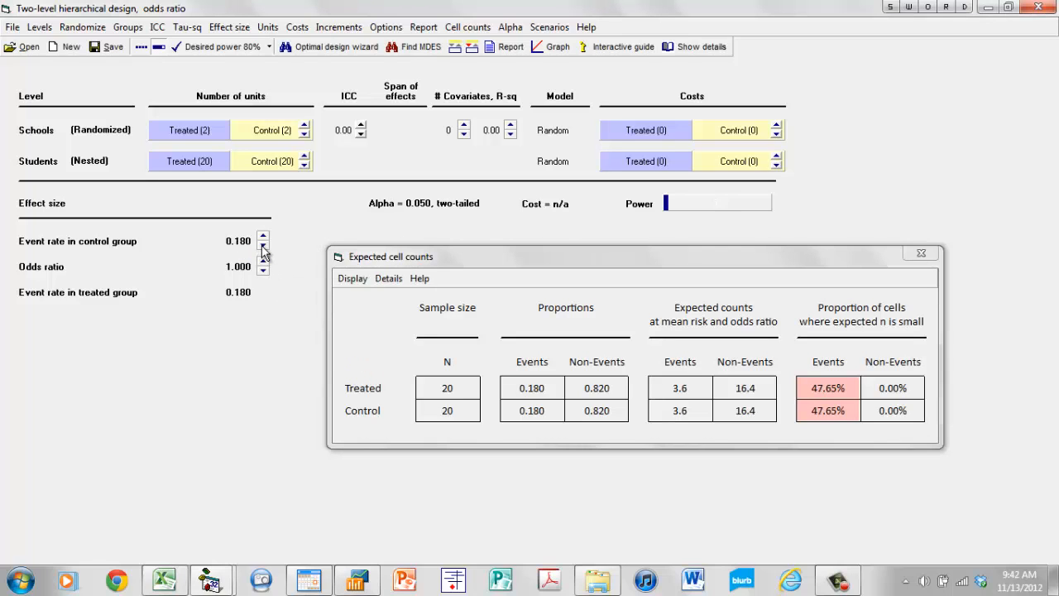
click(263, 248)
click(262, 237)
Try a control-group event rate of 0.177 using 0.001 increments, and restore it to 0.200 with the increment at 0.1
right_click(250, 243)
click(301, 285)
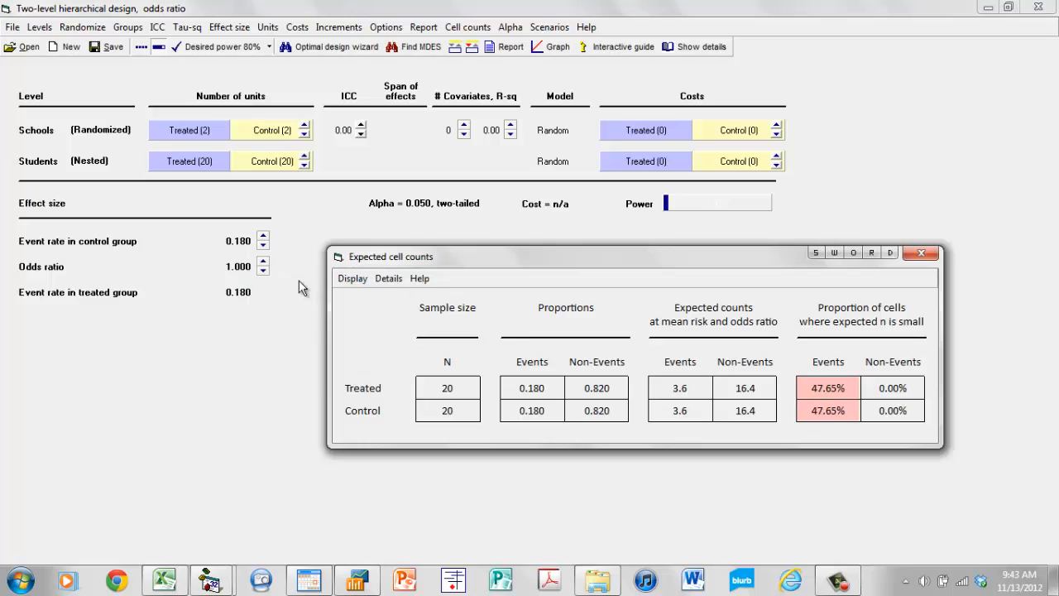
click(262, 247)
double_click(263, 246)
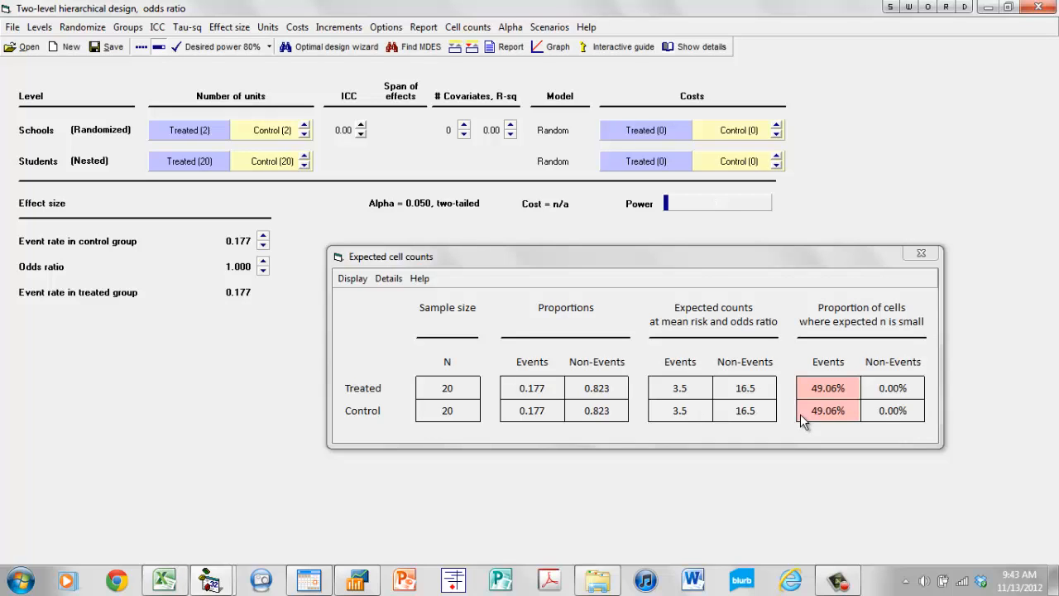
right_click(262, 244)
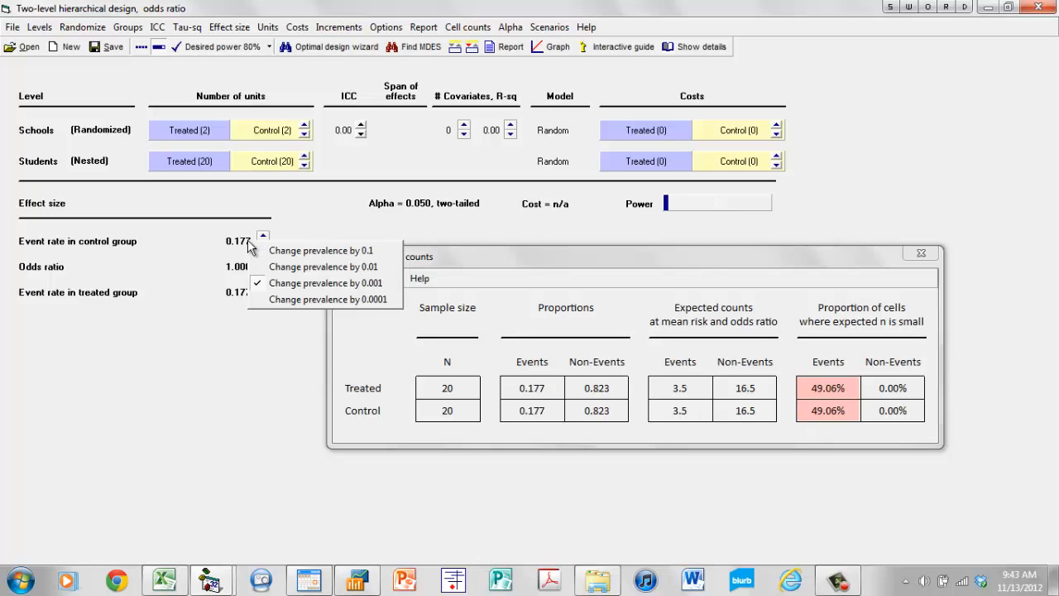
click(298, 250)
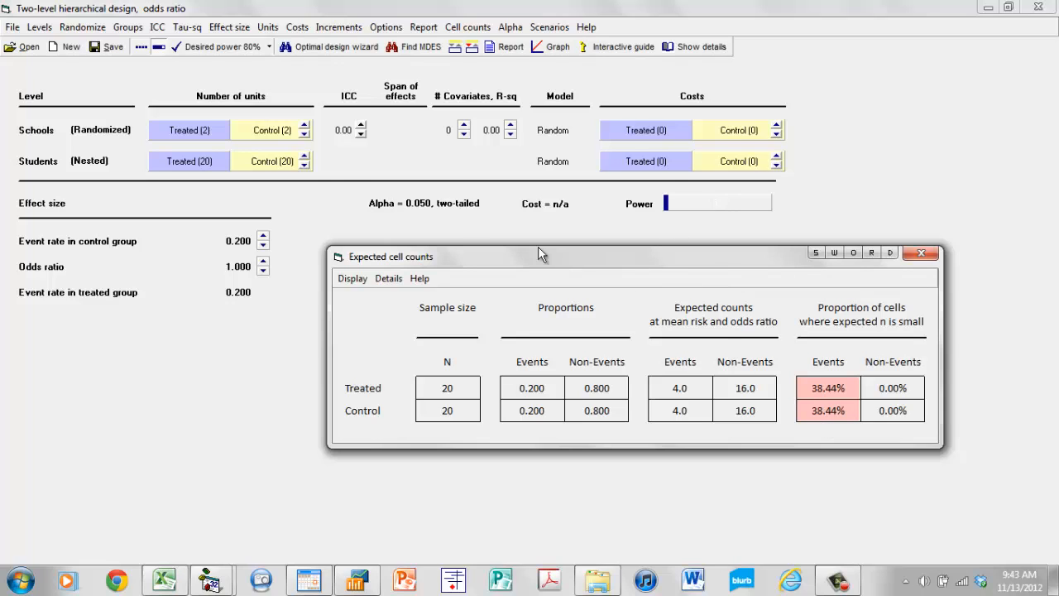
Raise the number of students per school to 30 in both the treated and control groups
click(304, 156)
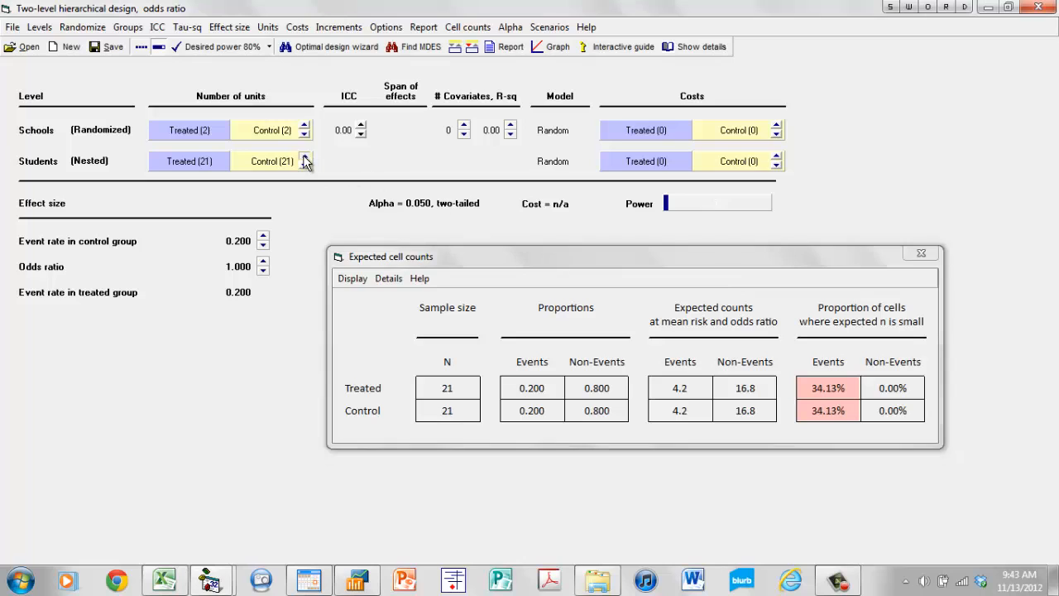
click(304, 156)
click(304, 156)
click(304, 156)
click(304, 156)
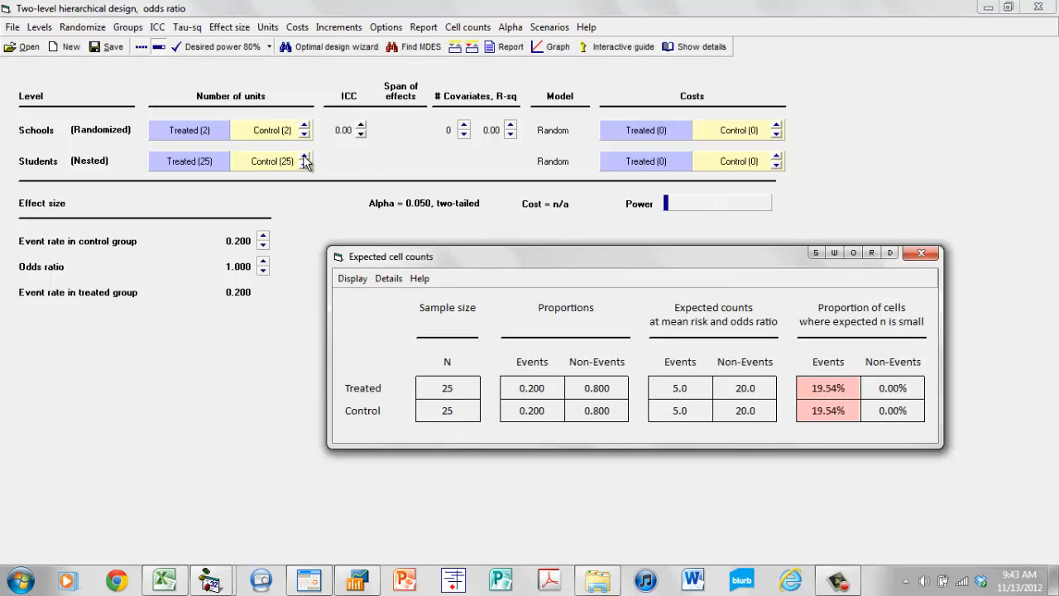
click(303, 156)
click(304, 156)
click(303, 157)
click(304, 157)
click(304, 156)
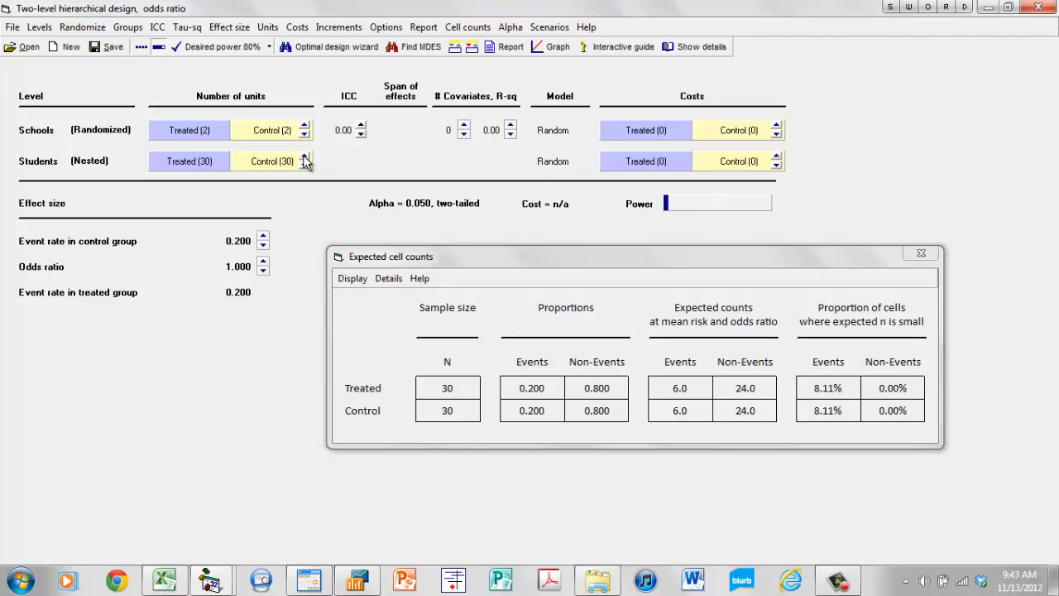
Reduce the students per school to 28 and settle on 29 for both groups
click(303, 165)
click(303, 165)
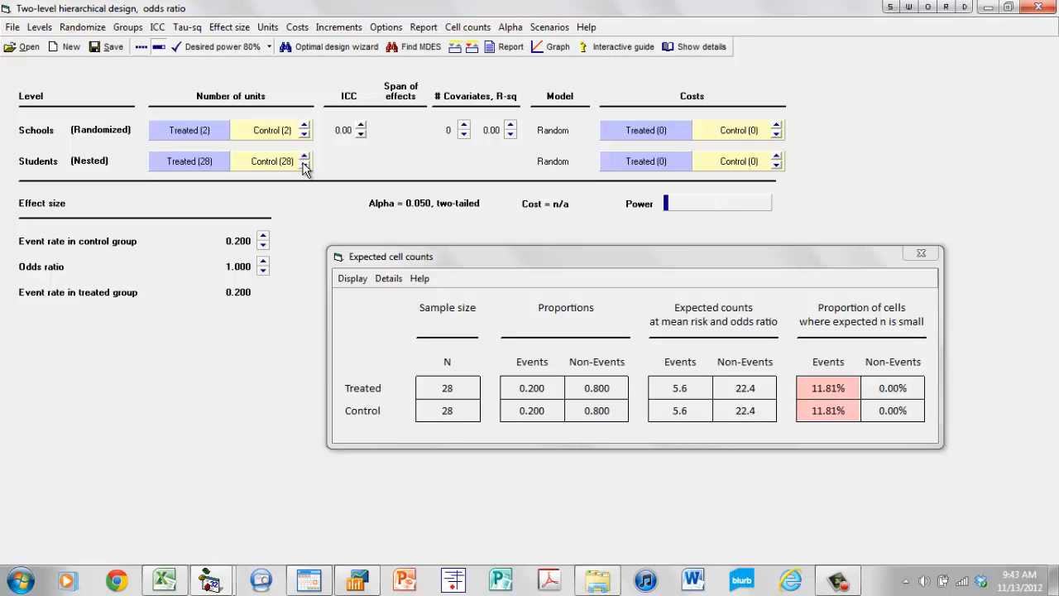
click(304, 156)
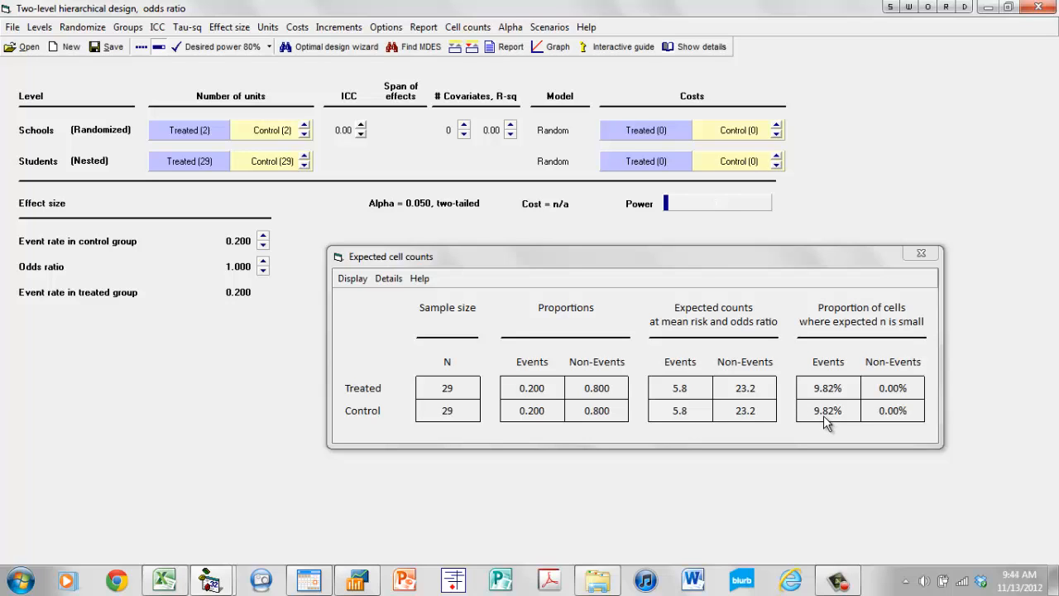
Raise the control-group event rate to 0.300, switch to 0.01 increments and lower the rate to 0.250
click(263, 237)
right_click(262, 241)
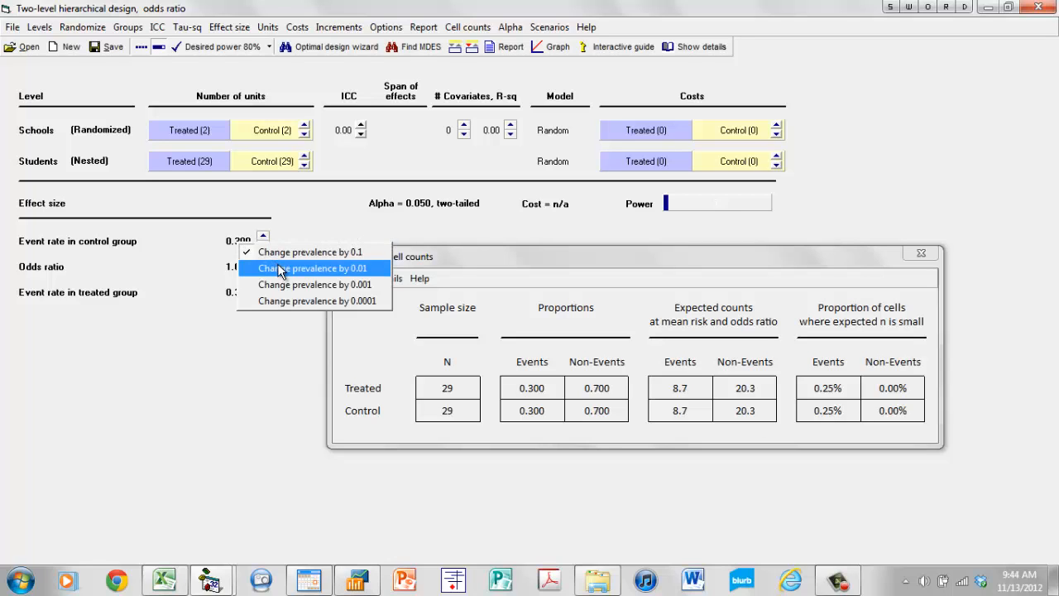
click(283, 268)
click(263, 247)
click(262, 247)
click(263, 247)
click(263, 246)
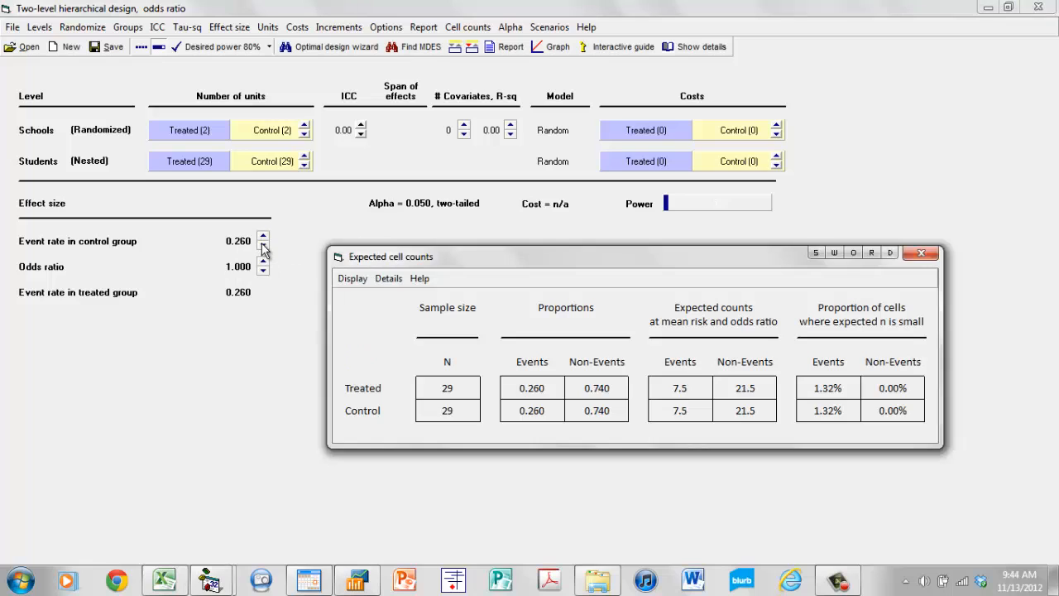
click(262, 247)
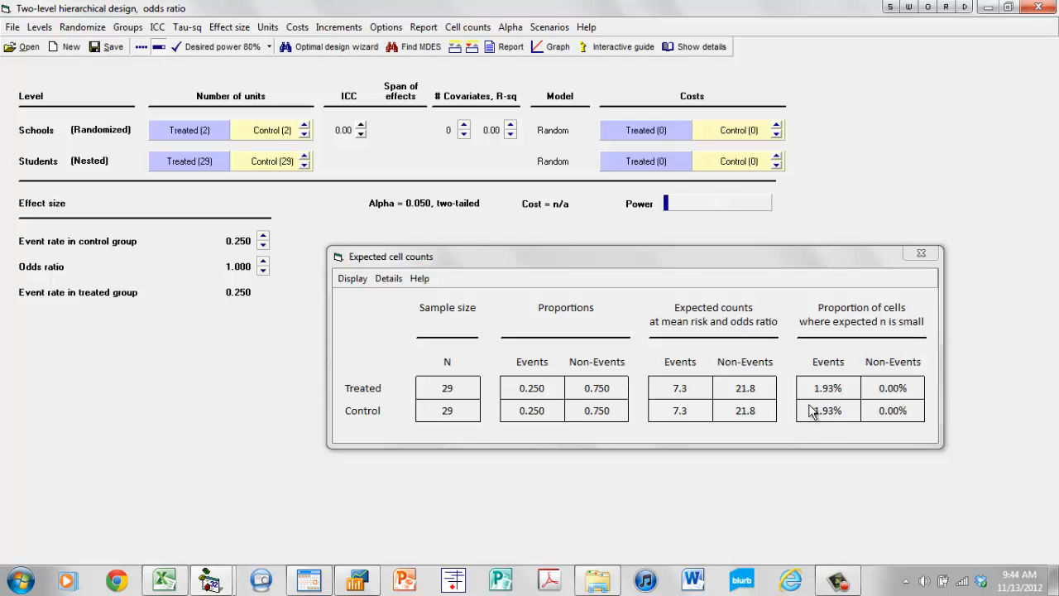
Switch from entering the ICC to entering the span of risks, and set the schools' span to 0.20
click(349, 104)
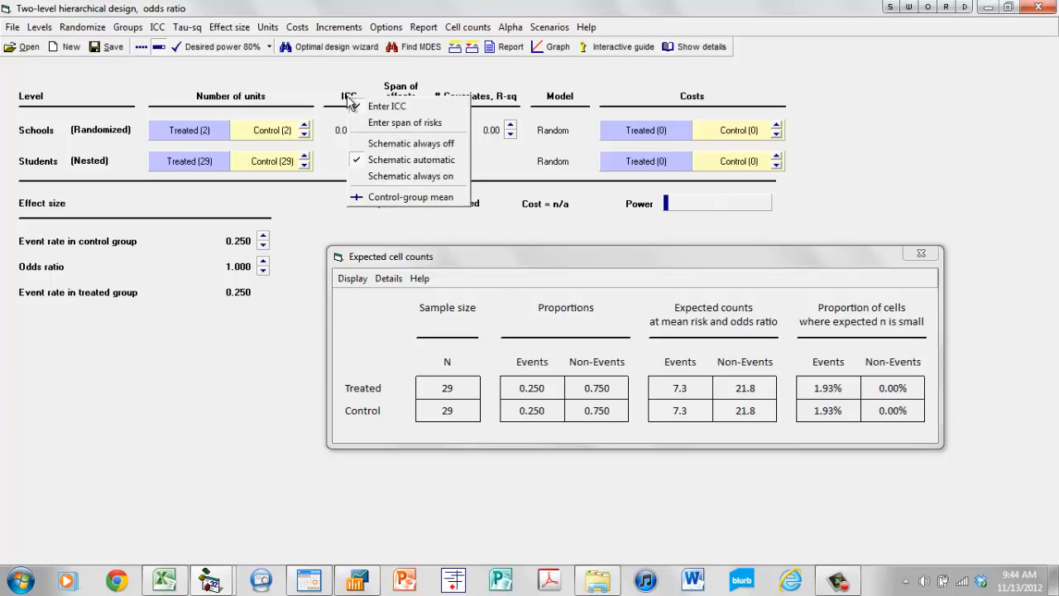
click(381, 121)
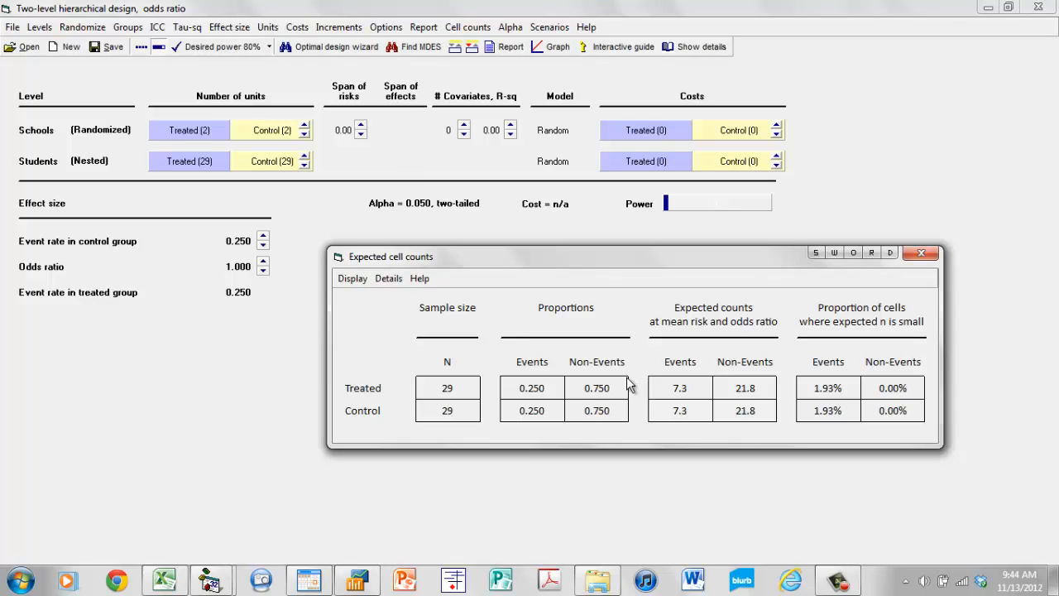
click(361, 126)
click(361, 125)
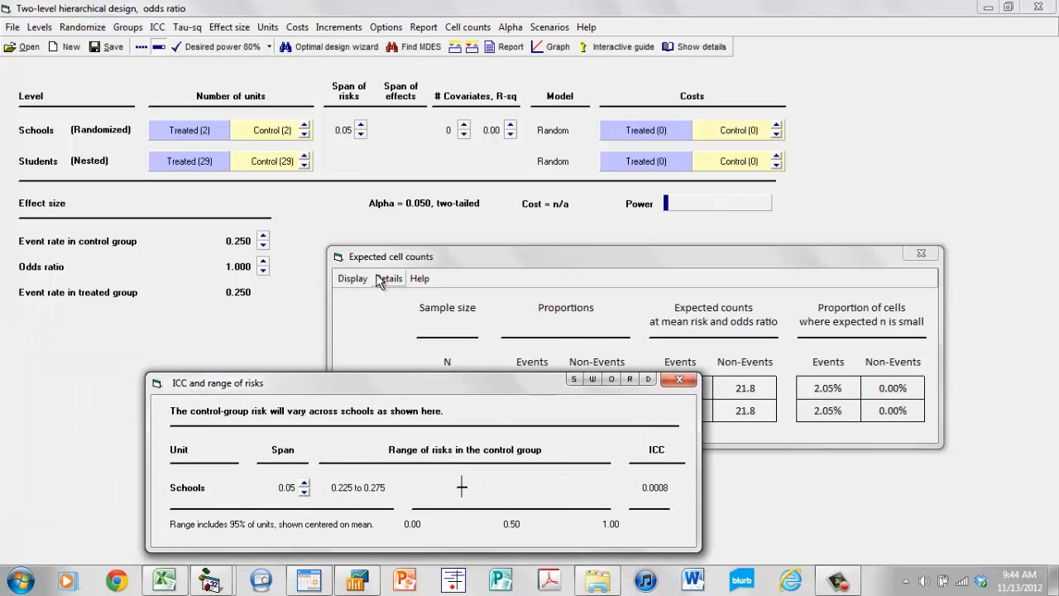
click(304, 484)
click(303, 484)
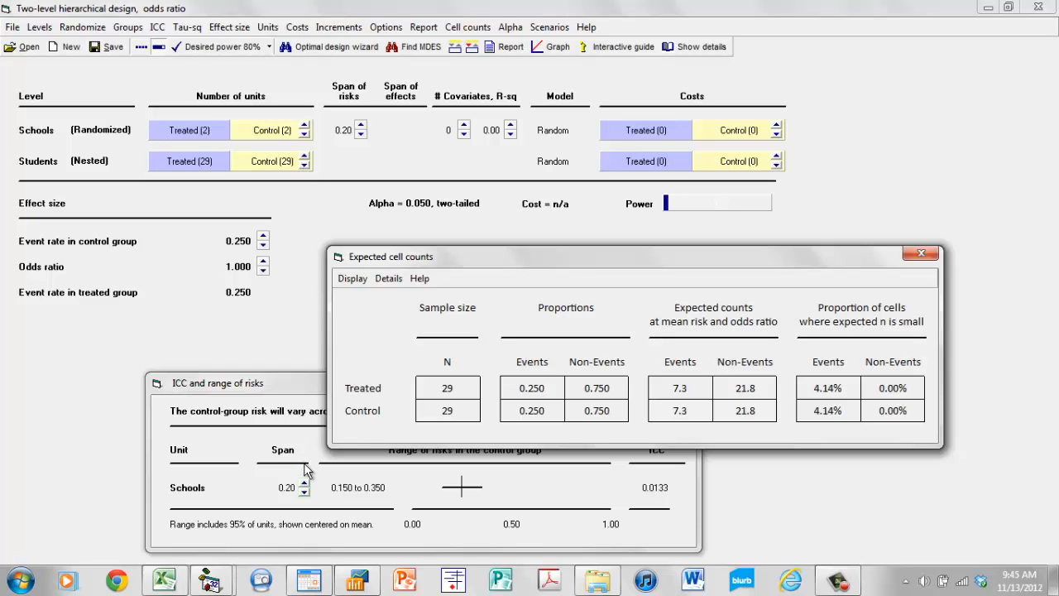
Reduce the schools' span of risks to 0.00
click(303, 494)
click(304, 494)
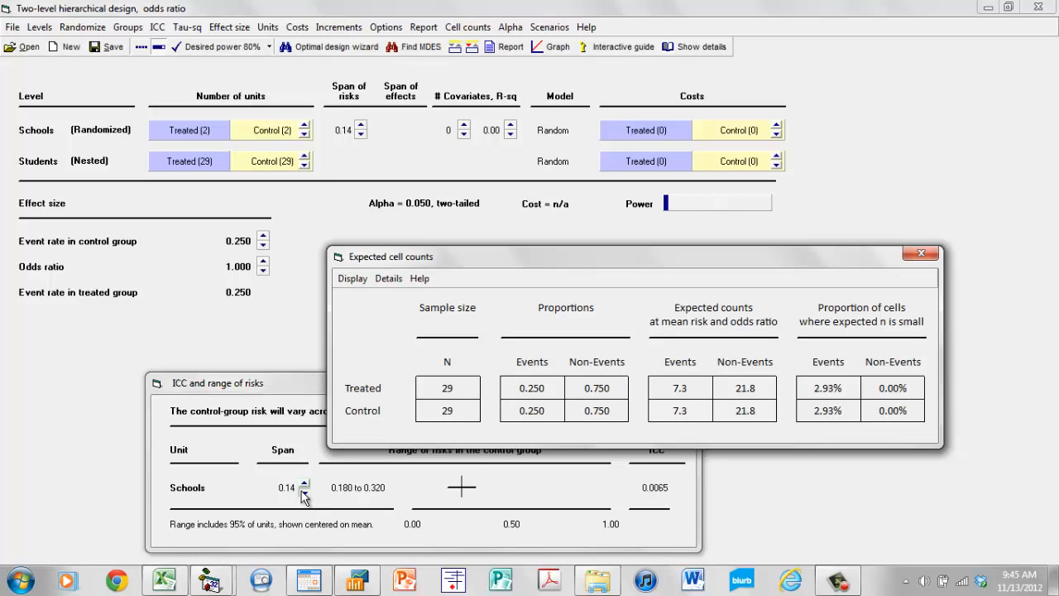
click(304, 494)
click(304, 494)
click(304, 494)
click(304, 494)
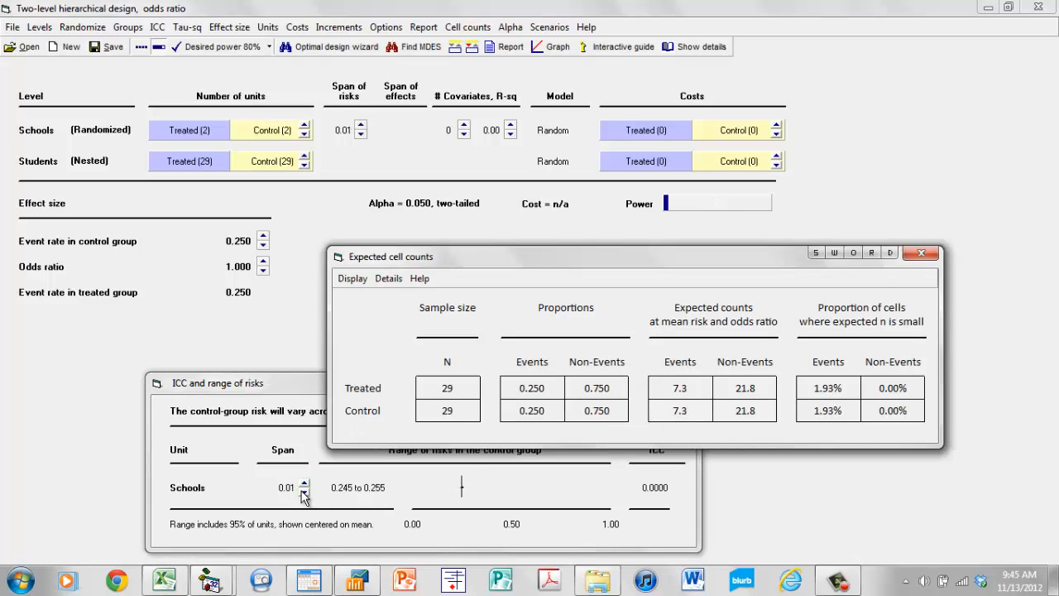
click(304, 494)
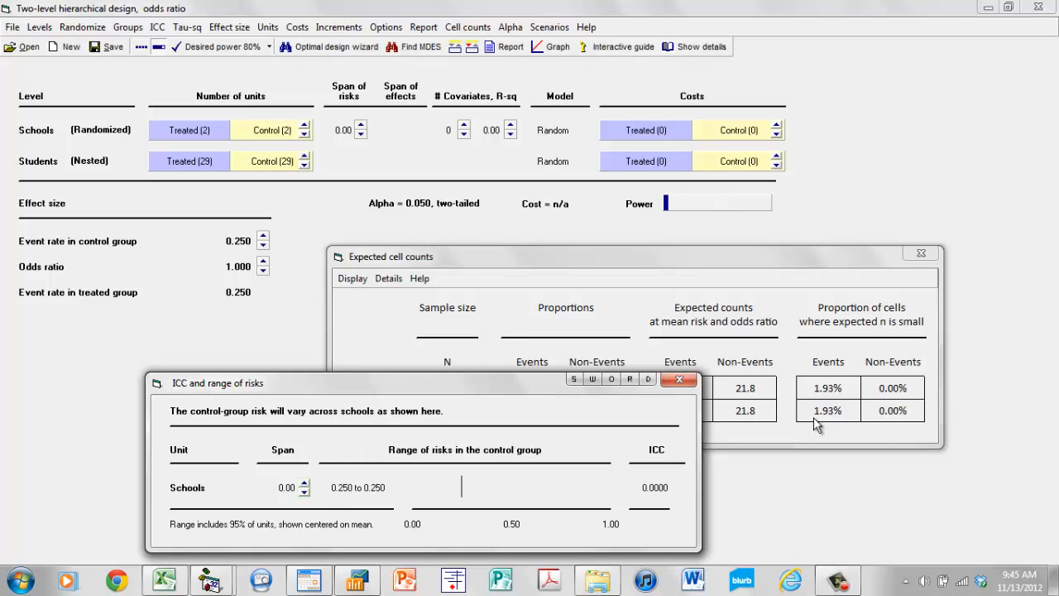
Raise the schools' span of risks to 0.23 and bring it back to 0.20
click(304, 484)
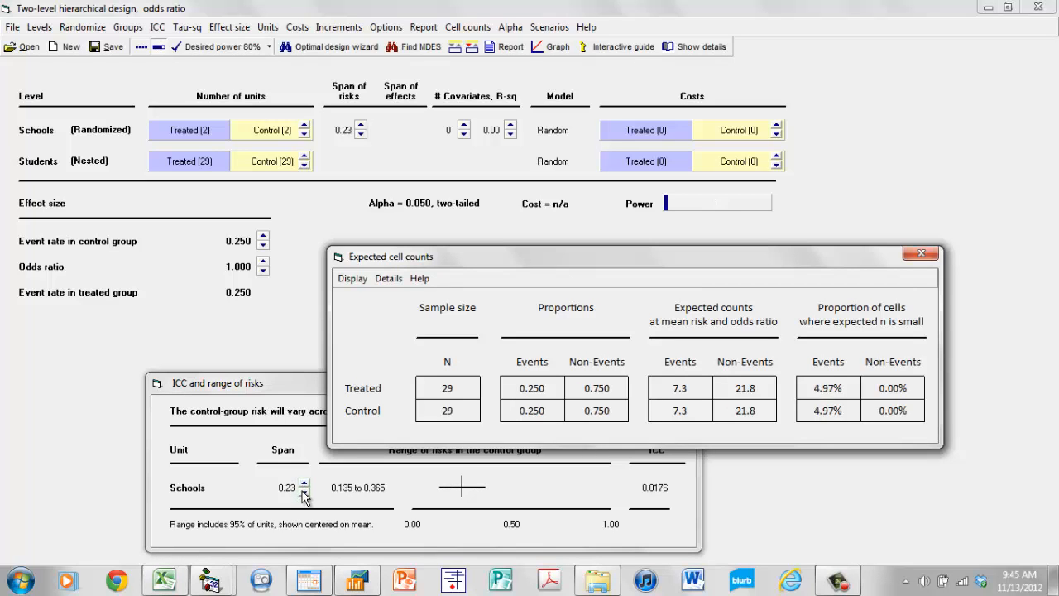
click(304, 493)
click(304, 493)
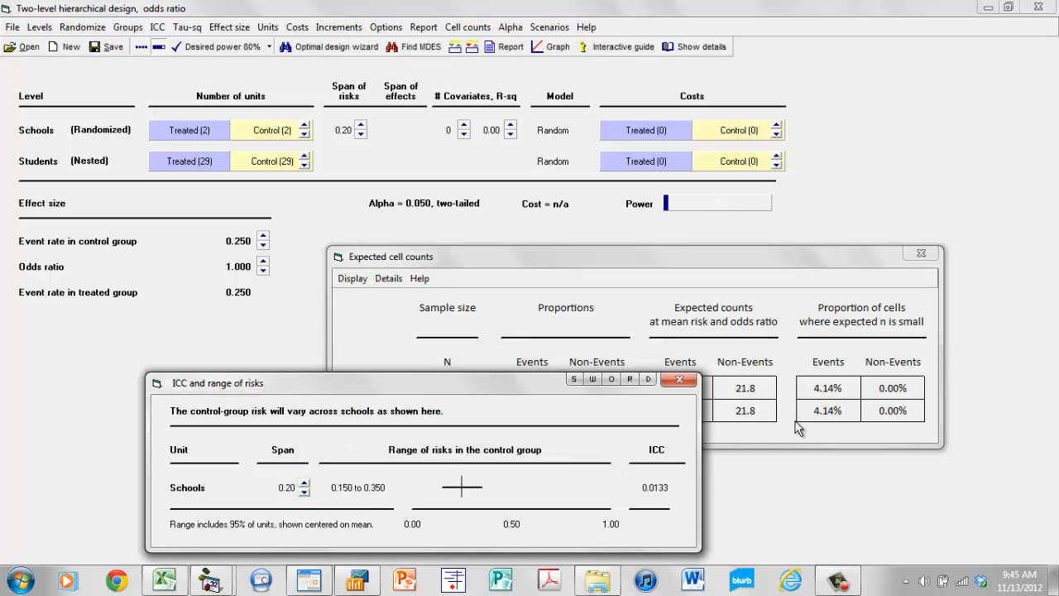
Increase the schools' span of risks to 0.35
click(304, 482)
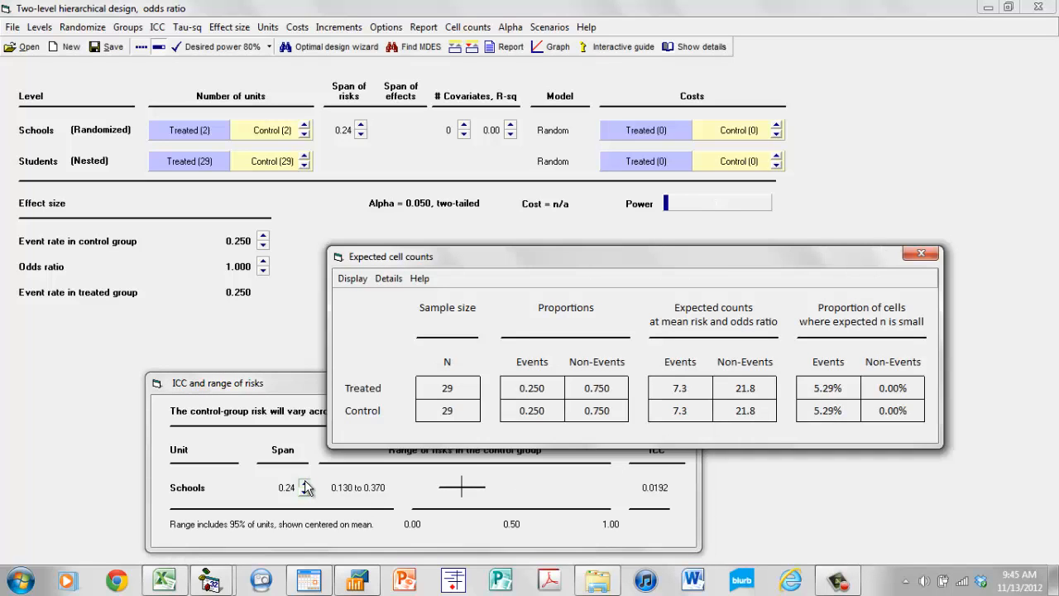
click(305, 482)
click(305, 481)
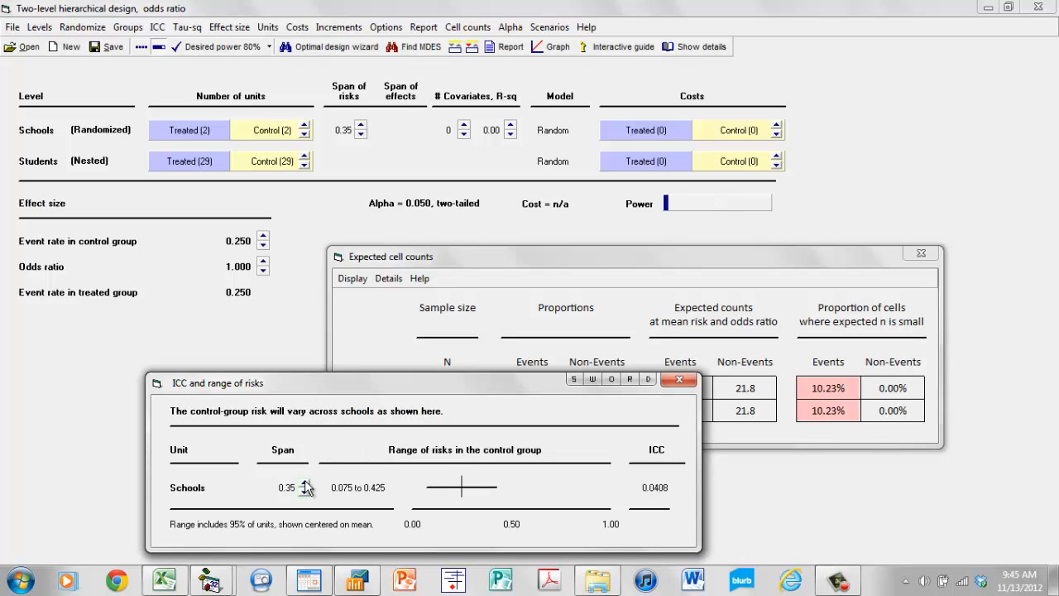
Increase the students per school to 30 in both groups and close the ICC and range of risks window
click(305, 490)
click(304, 157)
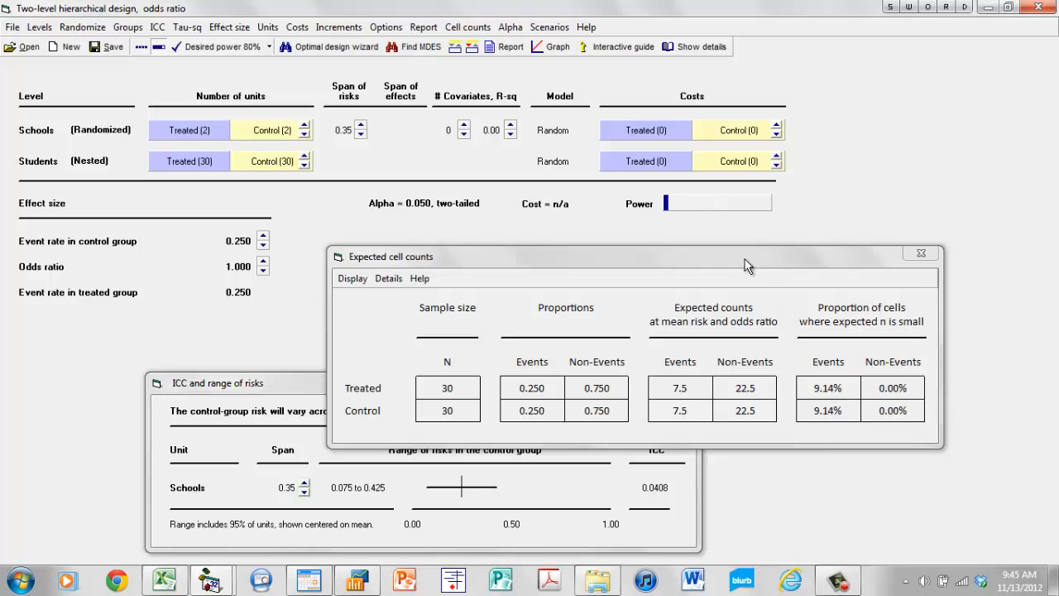
drag(745, 259, 808, 261)
drag(295, 381, 226, 365)
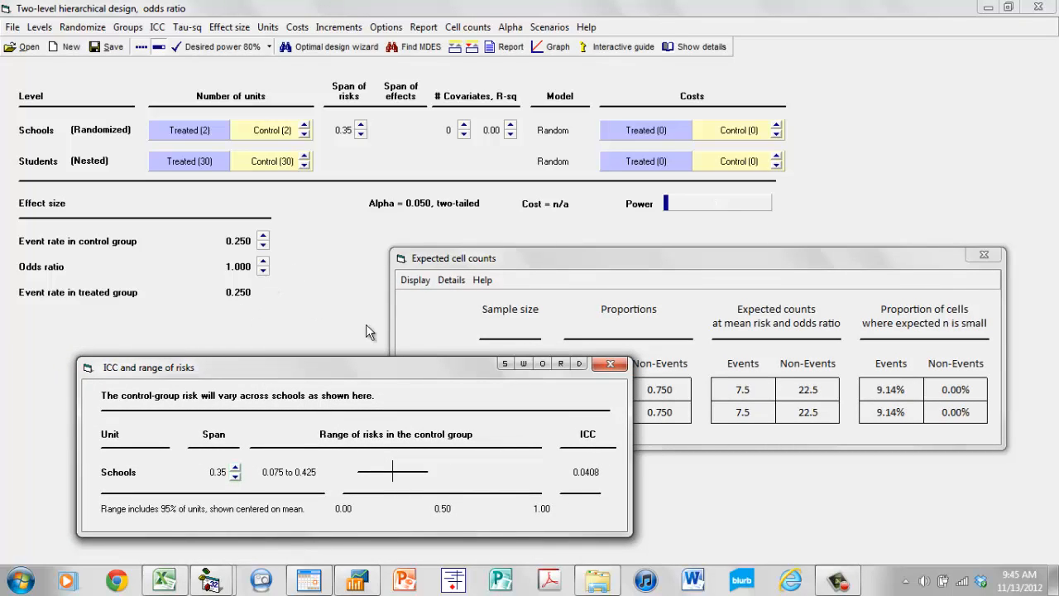
click(610, 364)
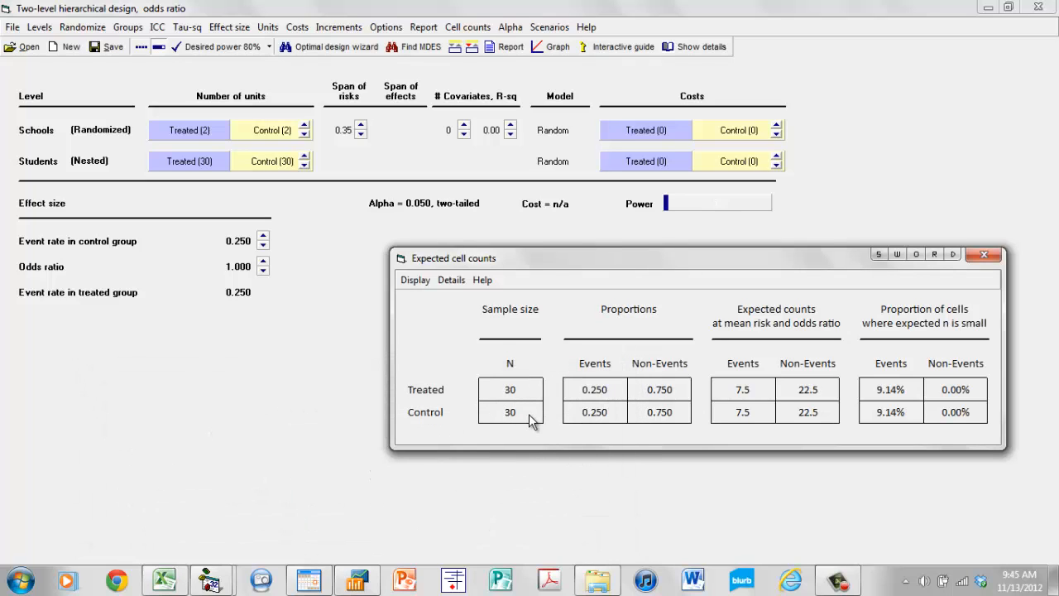
Lower the odds ratio to 0.900
click(262, 272)
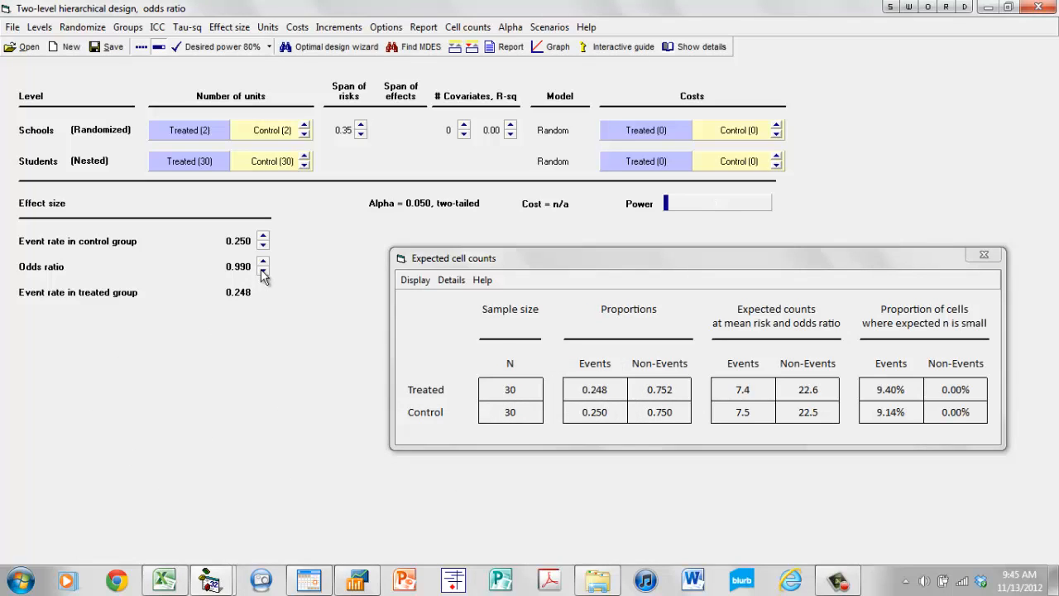
click(262, 271)
click(263, 271)
click(262, 271)
click(263, 271)
click(263, 272)
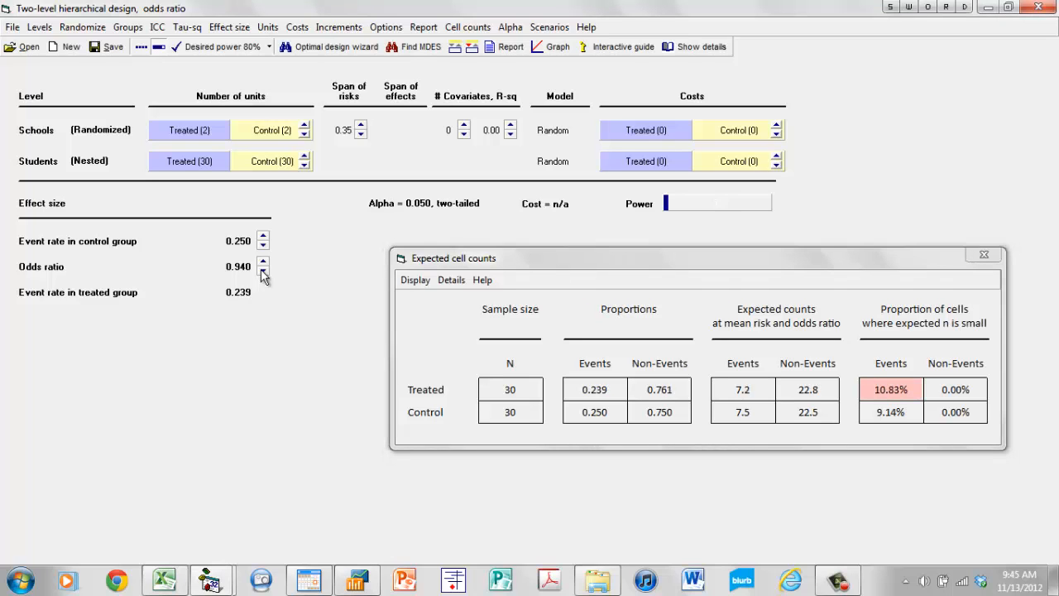
click(263, 271)
click(262, 271)
click(262, 271)
click(262, 271)
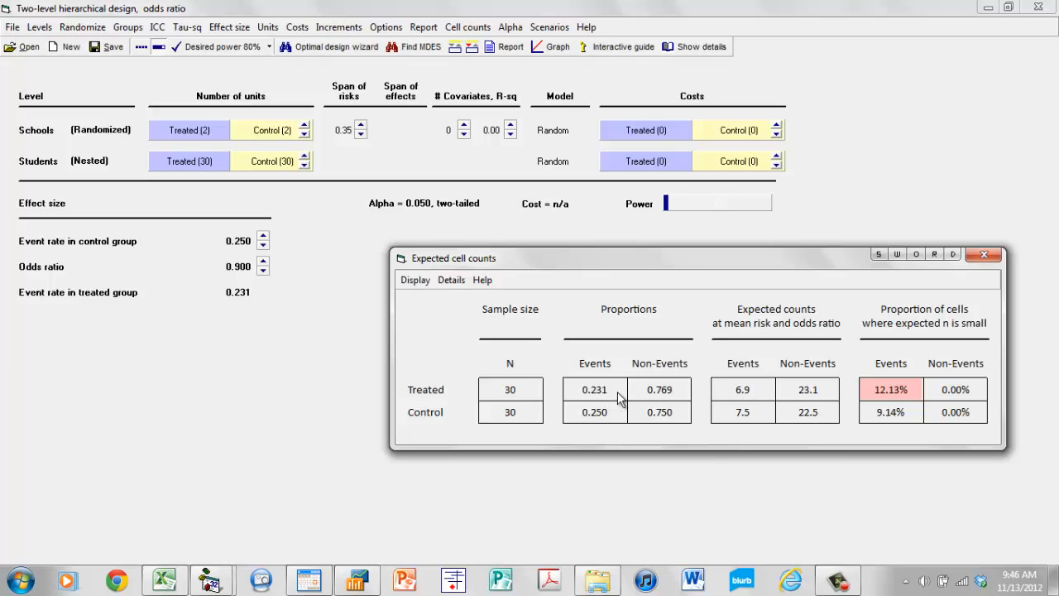
Lower the odds ratio further to 0.700
click(263, 273)
click(262, 273)
click(262, 273)
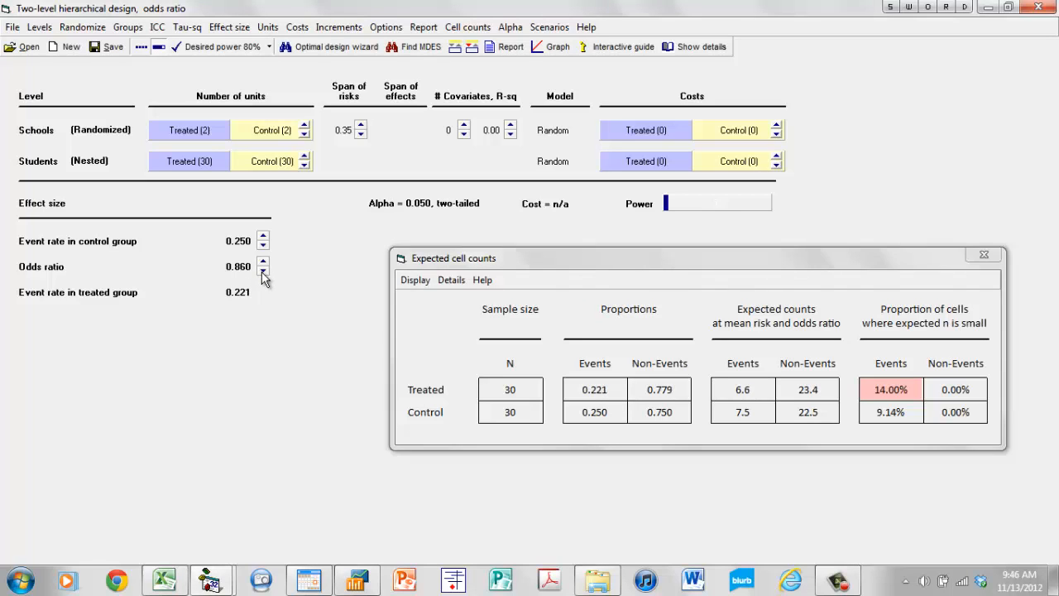
click(263, 273)
click(262, 273)
click(262, 273)
click(263, 273)
click(263, 273)
click(262, 271)
click(262, 271)
click(262, 272)
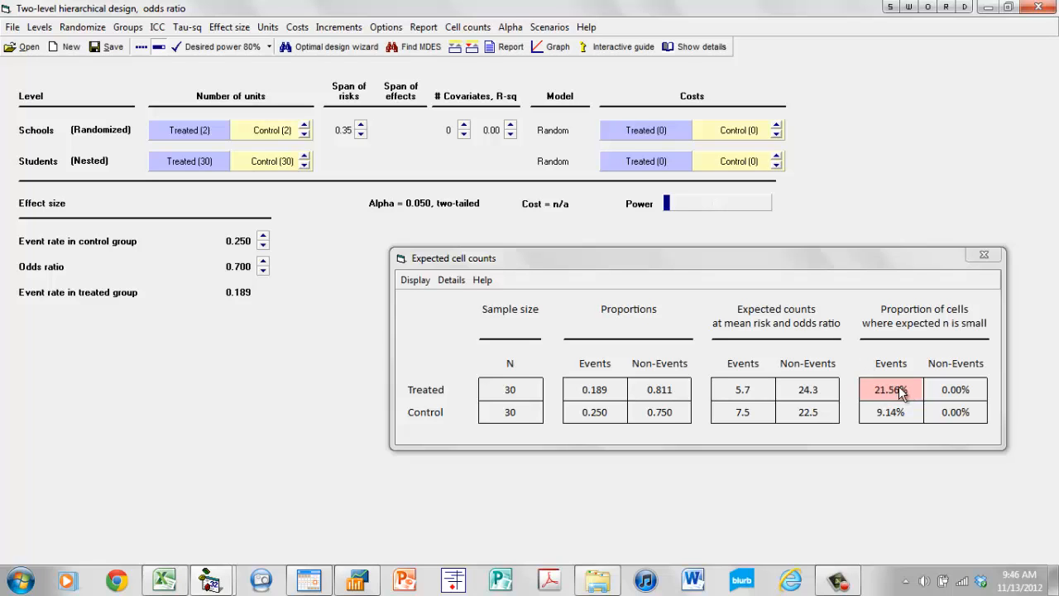
Try 31 students per school, return to 30, and unlink the student numbers so each group is set separately
click(305, 157)
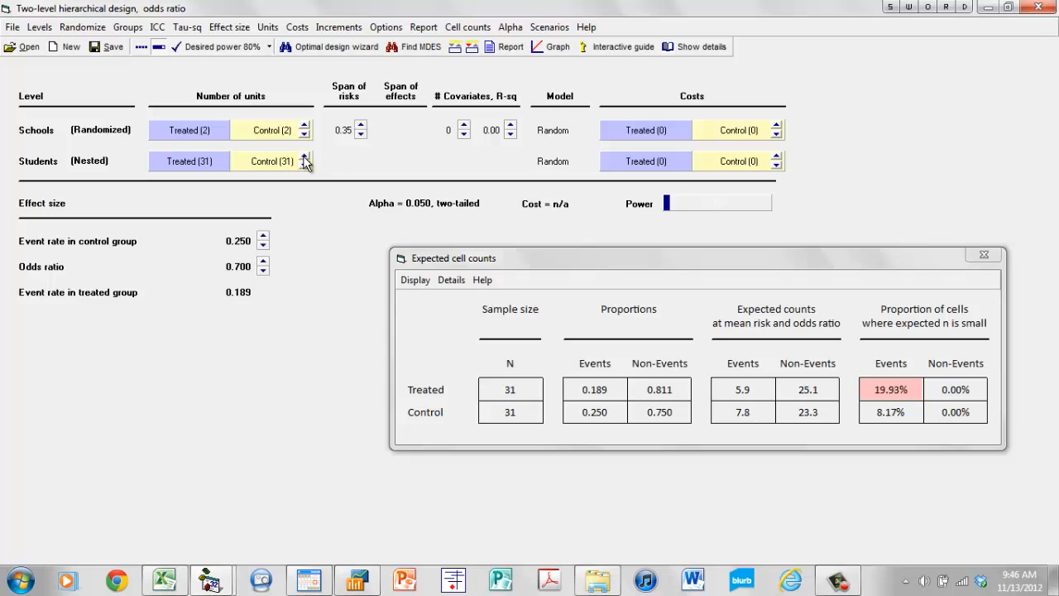
click(304, 166)
right_click(278, 167)
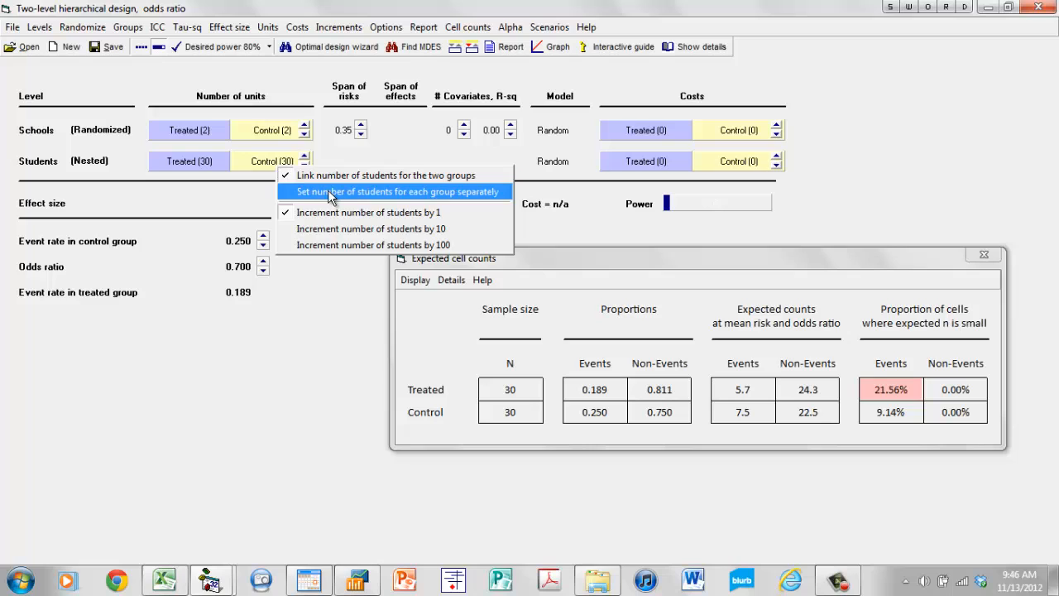
click(329, 193)
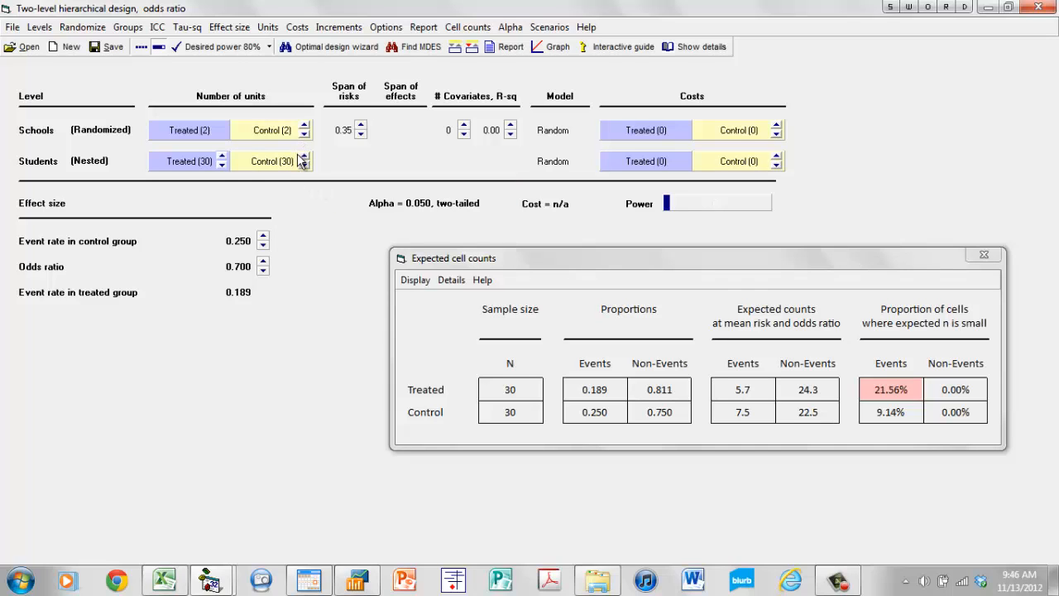
Increase the number of students per school in the treated group to 40
click(222, 157)
click(222, 158)
click(223, 157)
click(223, 158)
click(222, 158)
click(222, 158)
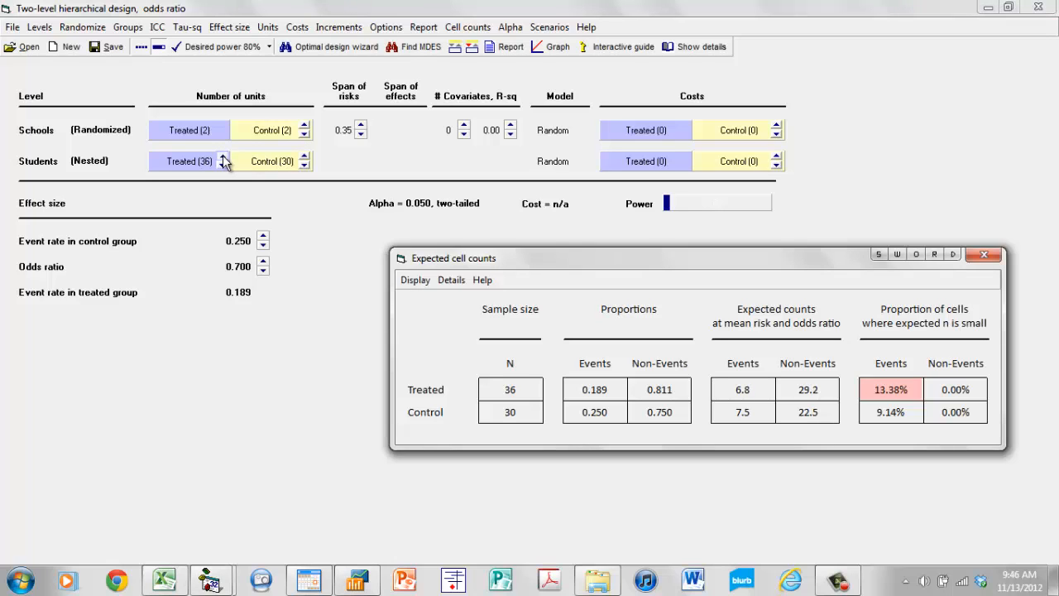
click(223, 157)
click(223, 157)
click(222, 158)
click(223, 158)
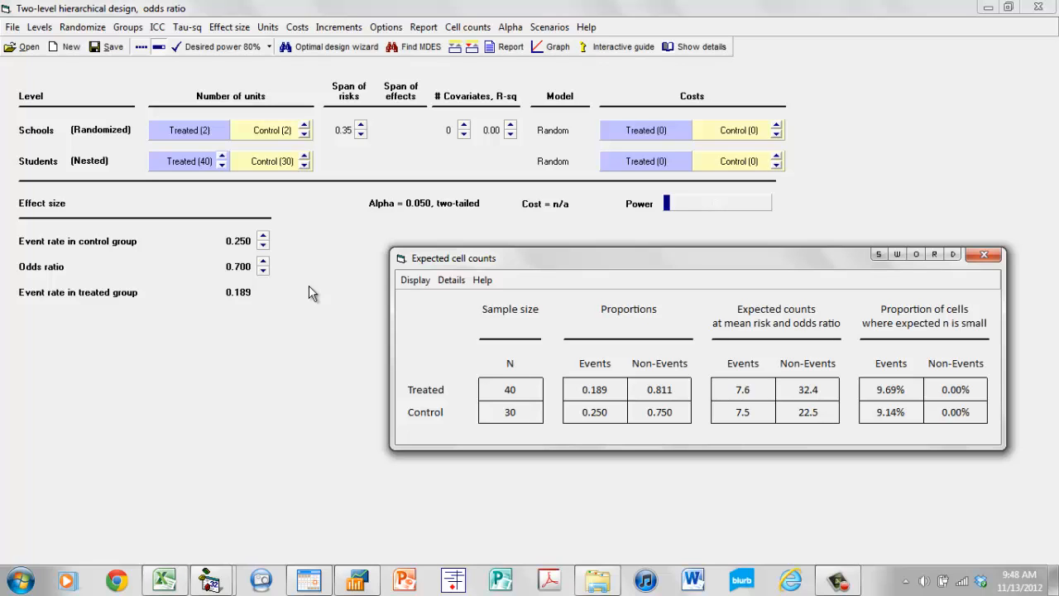
Close the expected cell counts window and raise the schools' span of risks to 0.39
click(983, 258)
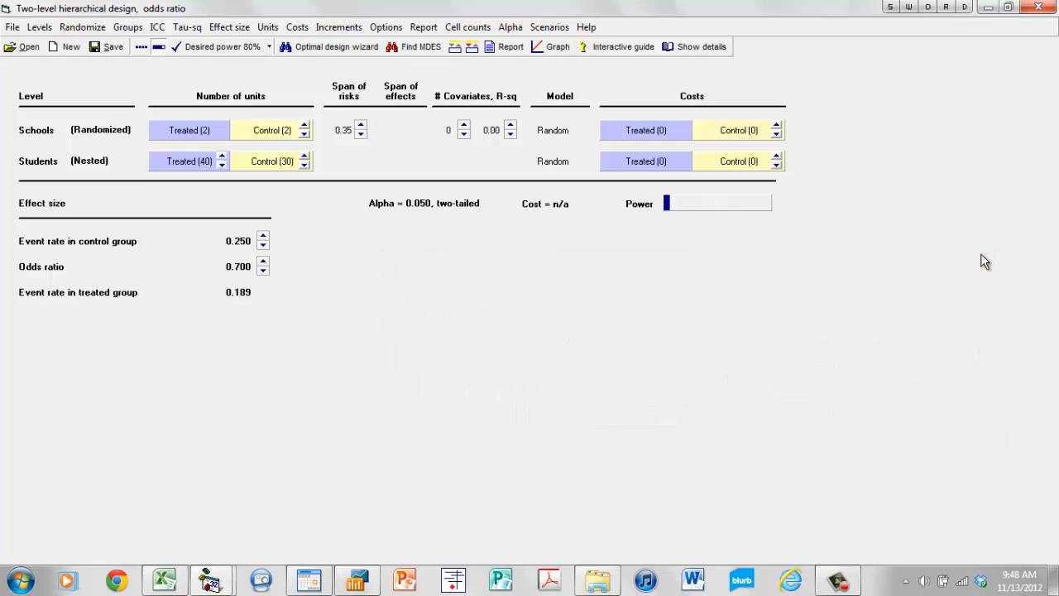
click(361, 127)
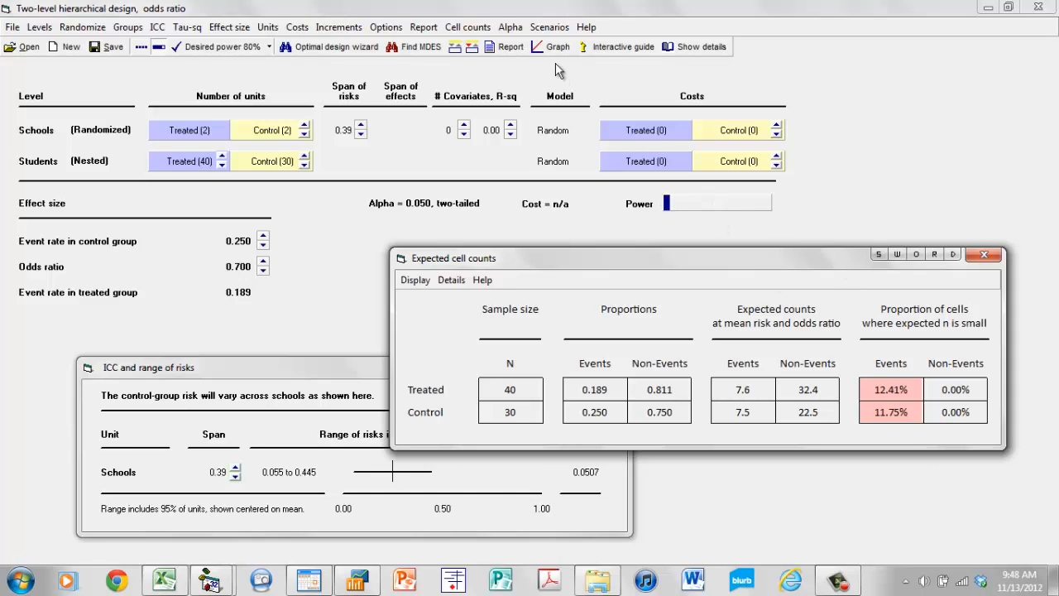
Set the cell counts display to always off and move the ICC and range of risks window beside the effect size values
click(470, 28)
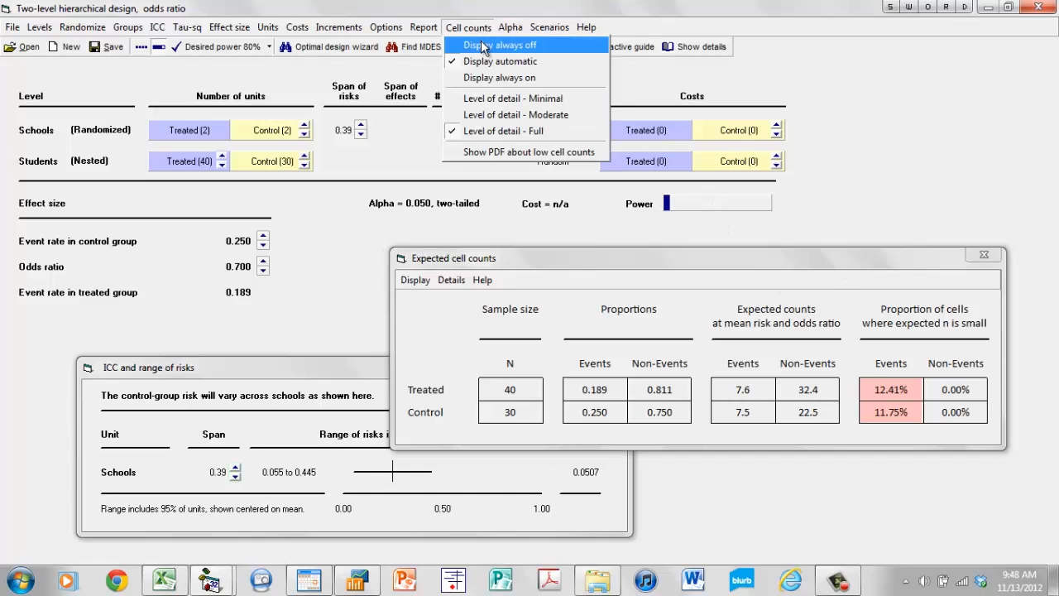
click(484, 46)
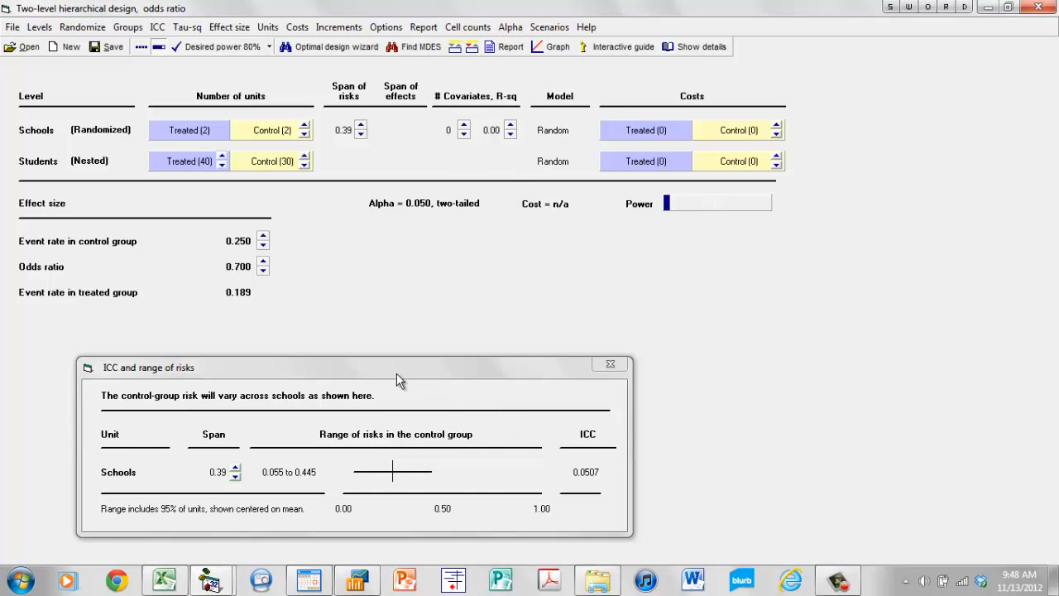
drag(402, 378, 664, 264)
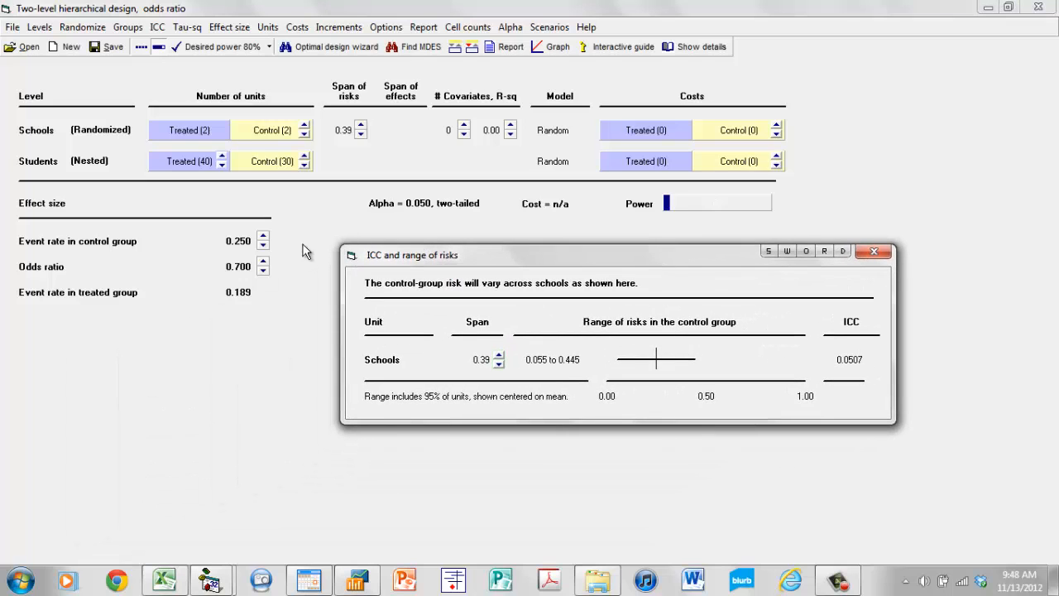
Lower the event rate in the control group to 0.200
click(263, 246)
click(264, 246)
click(263, 246)
click(263, 246)
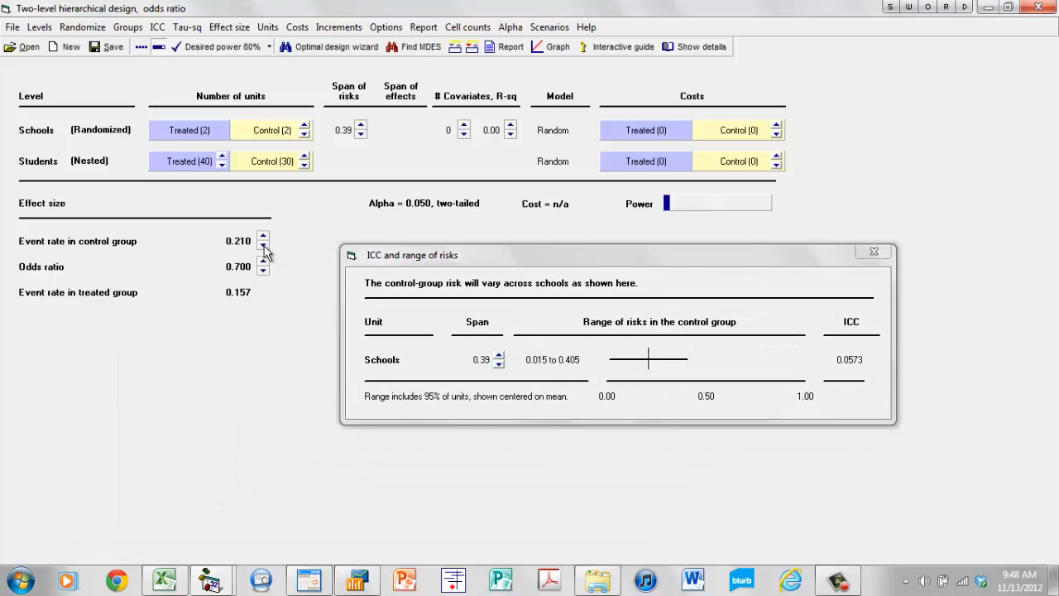
click(263, 246)
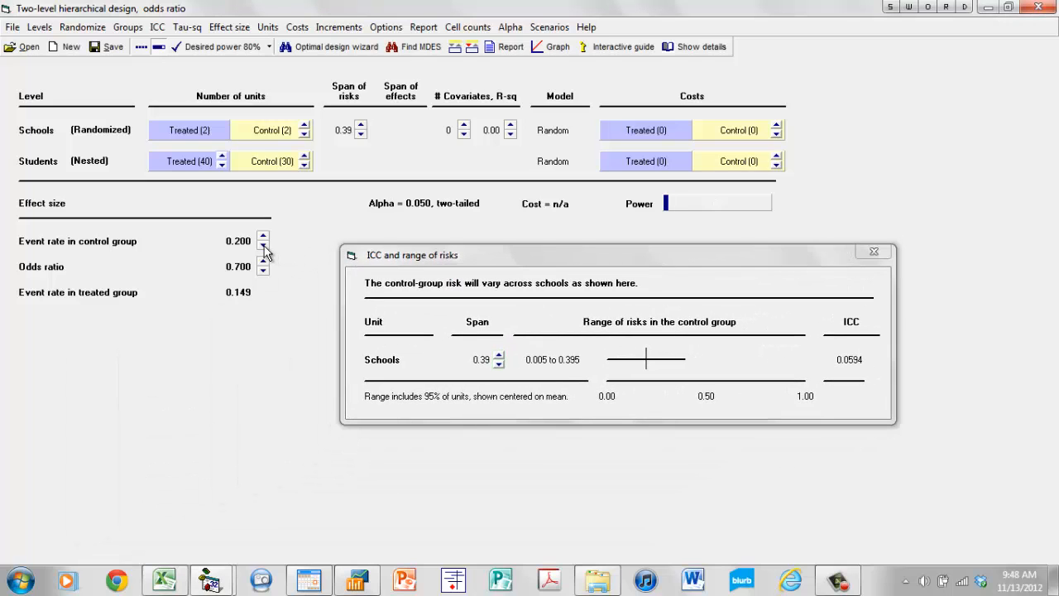
Raise the schools' span of risks to 0.40, step it back to 0.39, and return it to 0.40
click(499, 355)
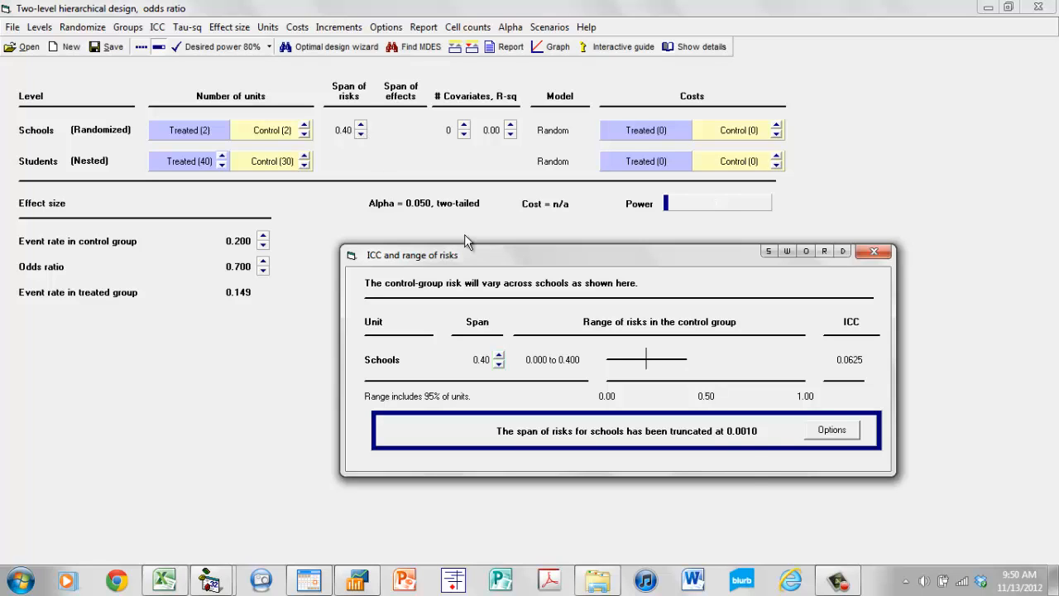
click(361, 134)
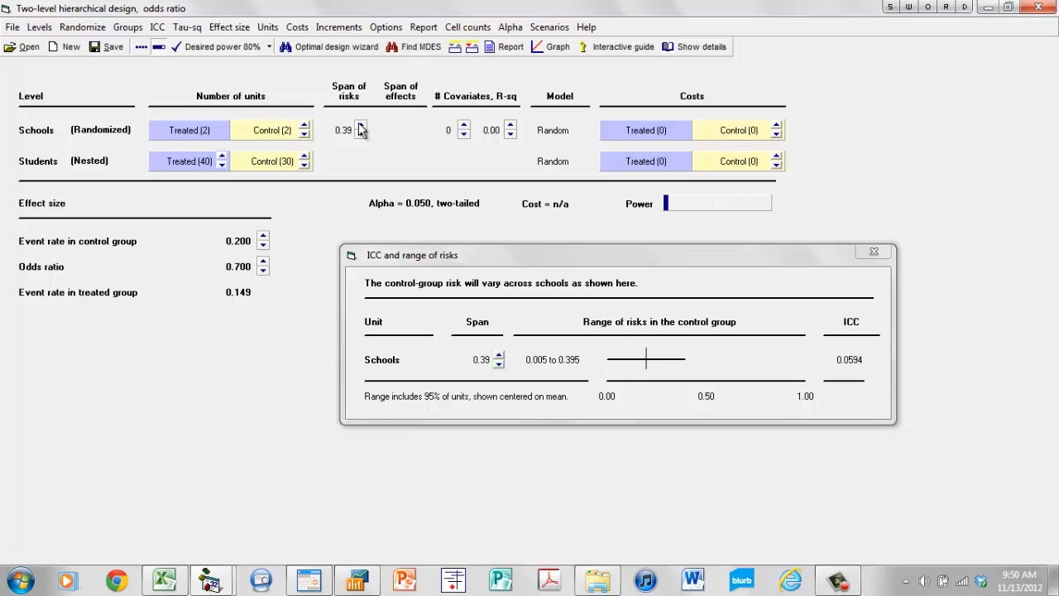
click(360, 127)
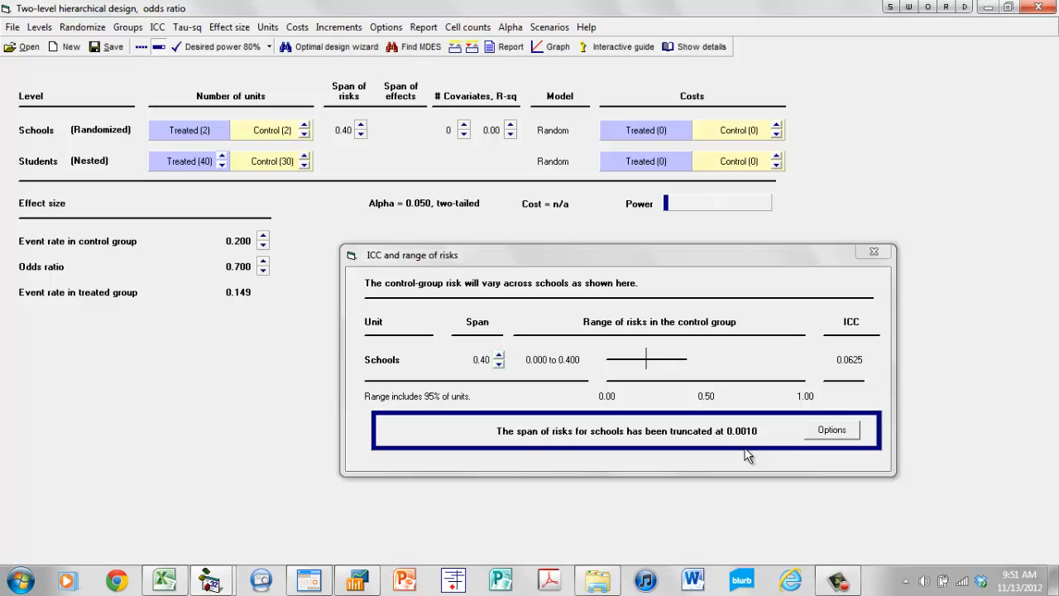
Set the lowest risk allowed for any cluster or sub-cluster to 0.01 in the risk limits for the odds ratio
click(831, 431)
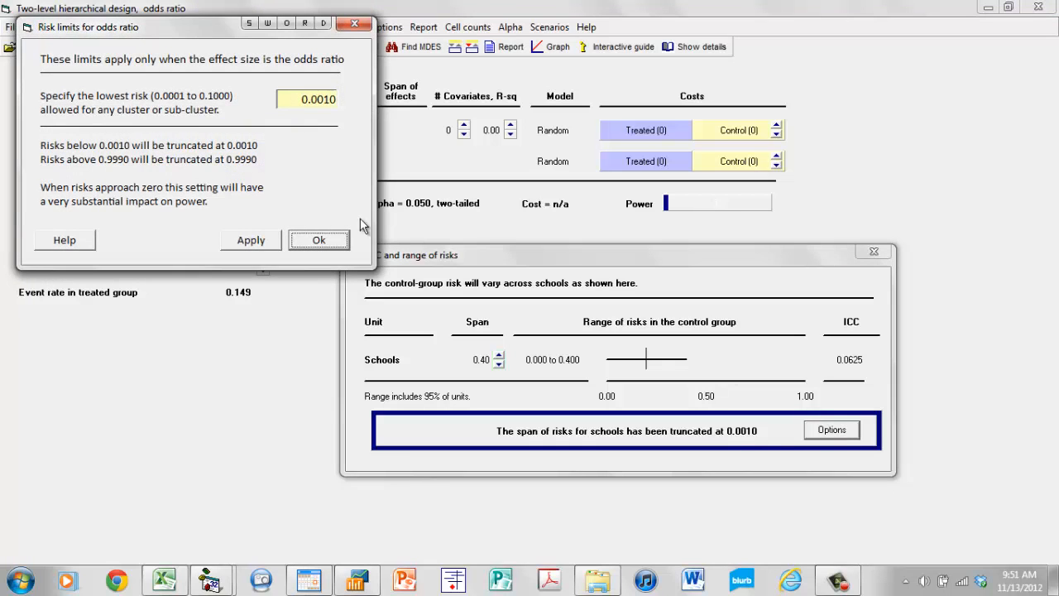
click(325, 100)
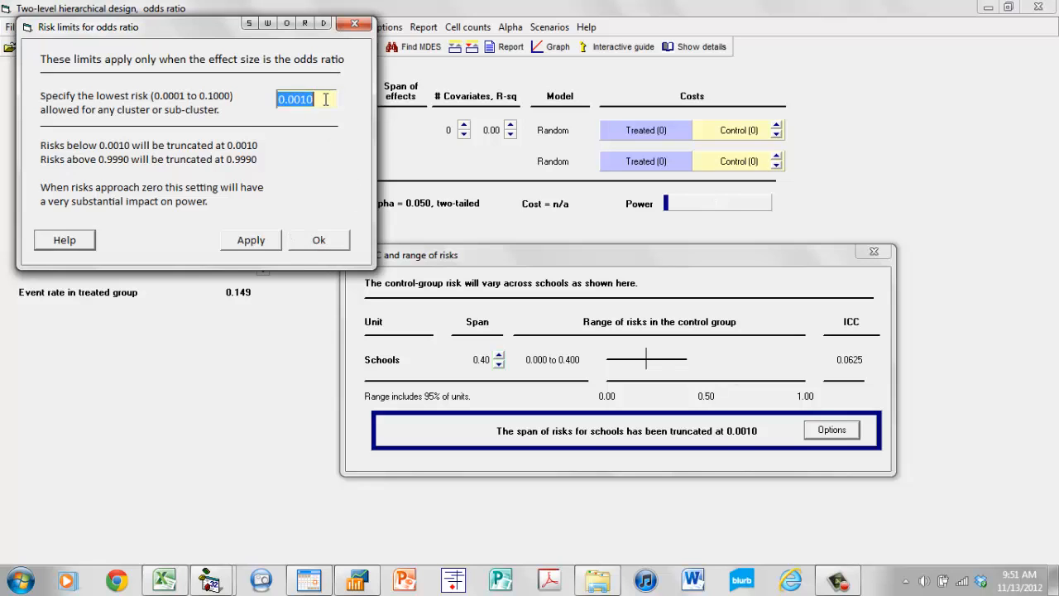
text(.01)
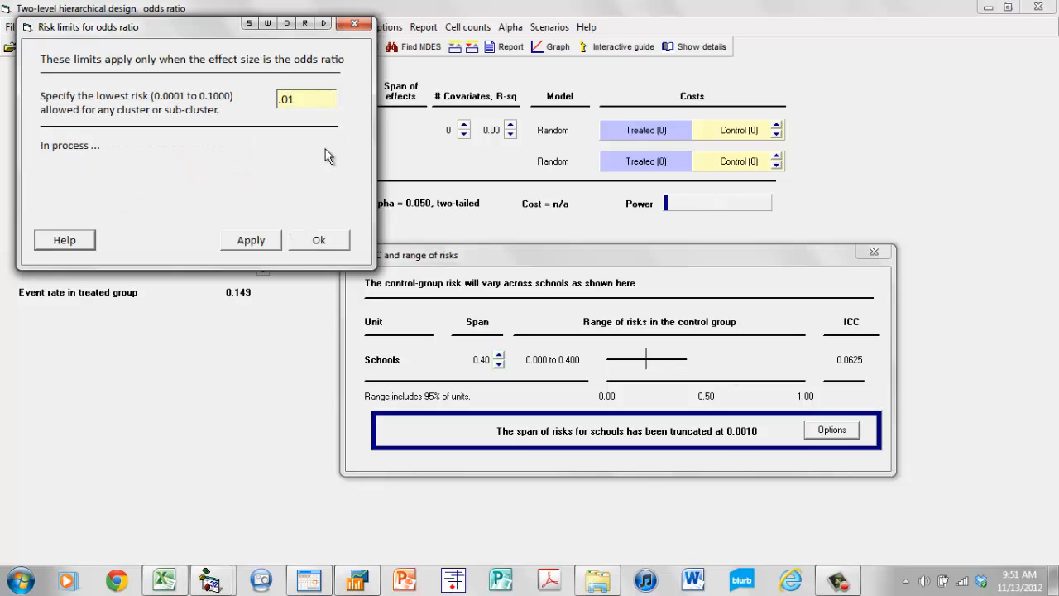
click(322, 240)
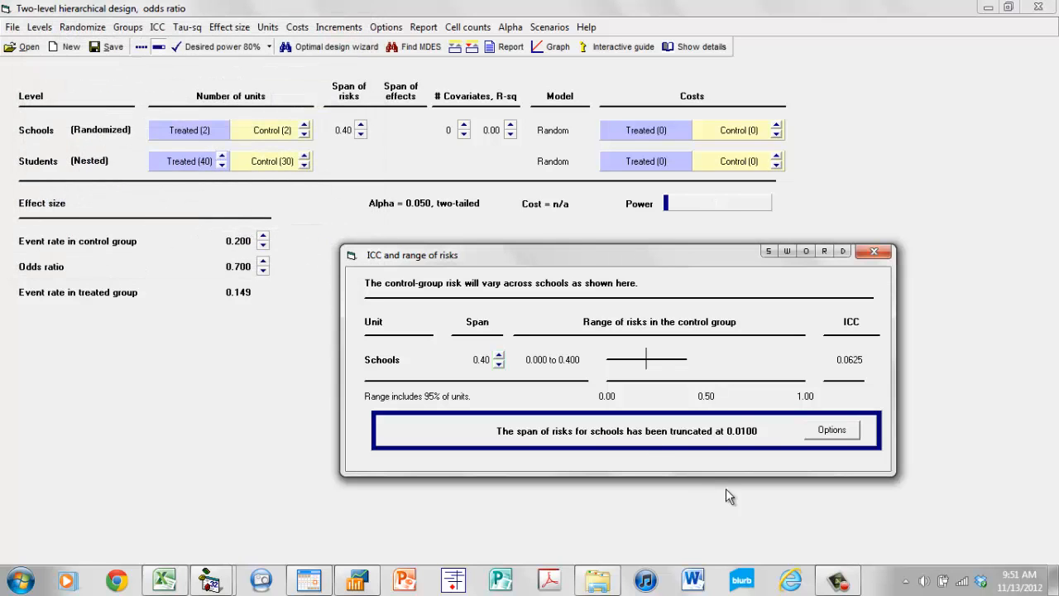